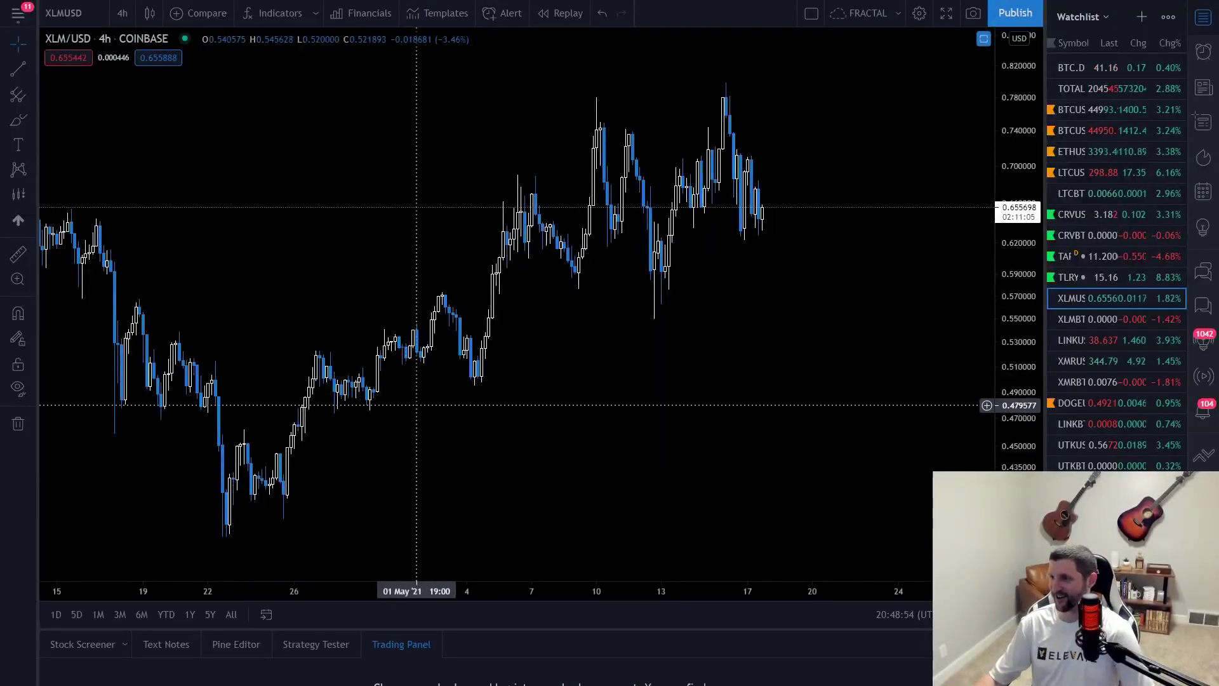
Step: Zoom out the XLM/USD 4h chart so candles reach back to late March
scroll(381, 388, "down", 4)
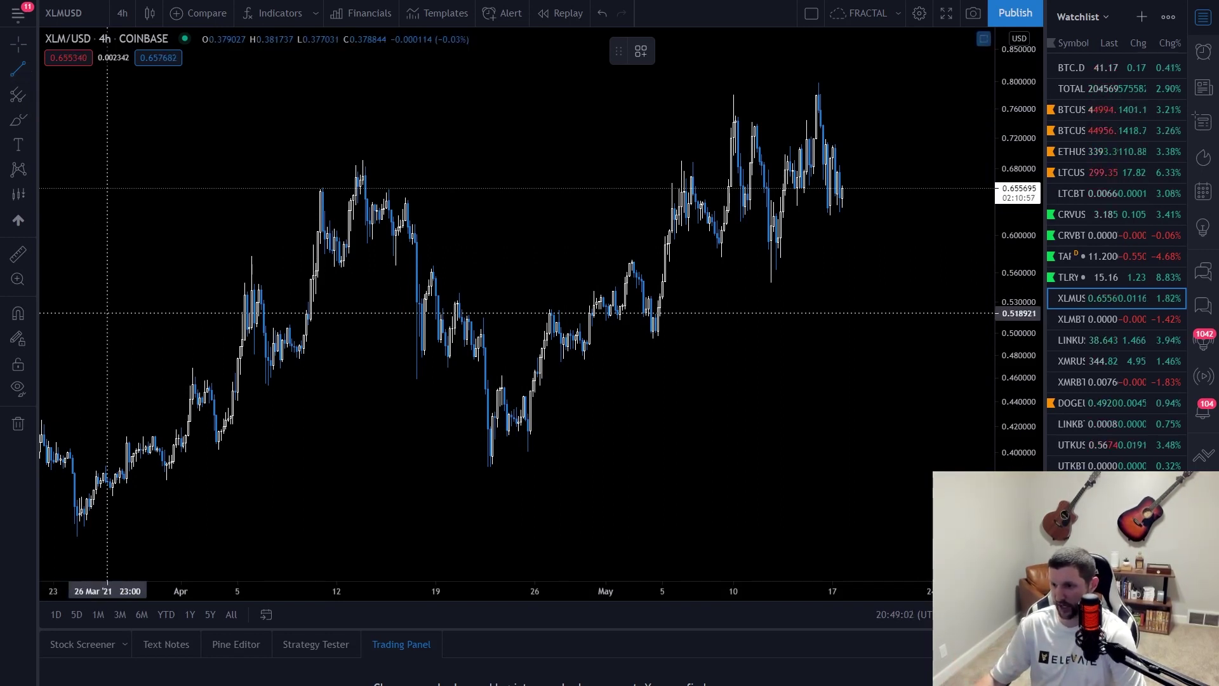
Step: Replace a misplaced rising line with a falling line from the April high along the late-April pullback
left_click(77, 531)
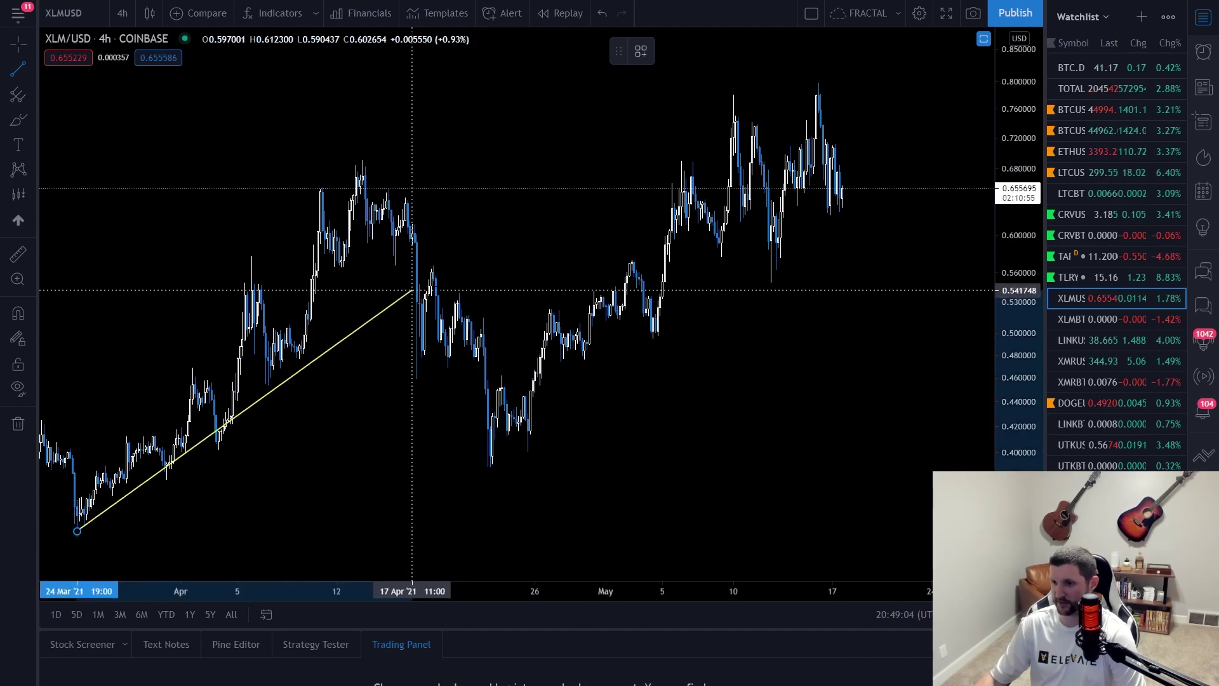
left_click(504, 256)
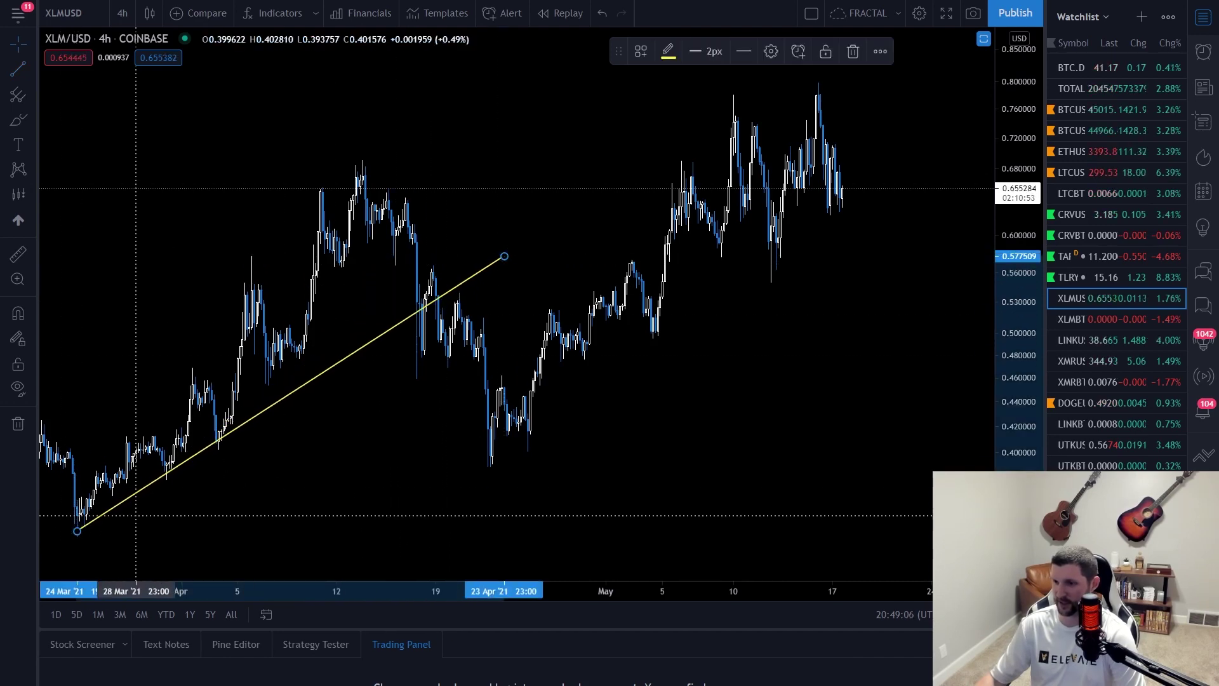
left_click_drag(452, 426, 362, 258)
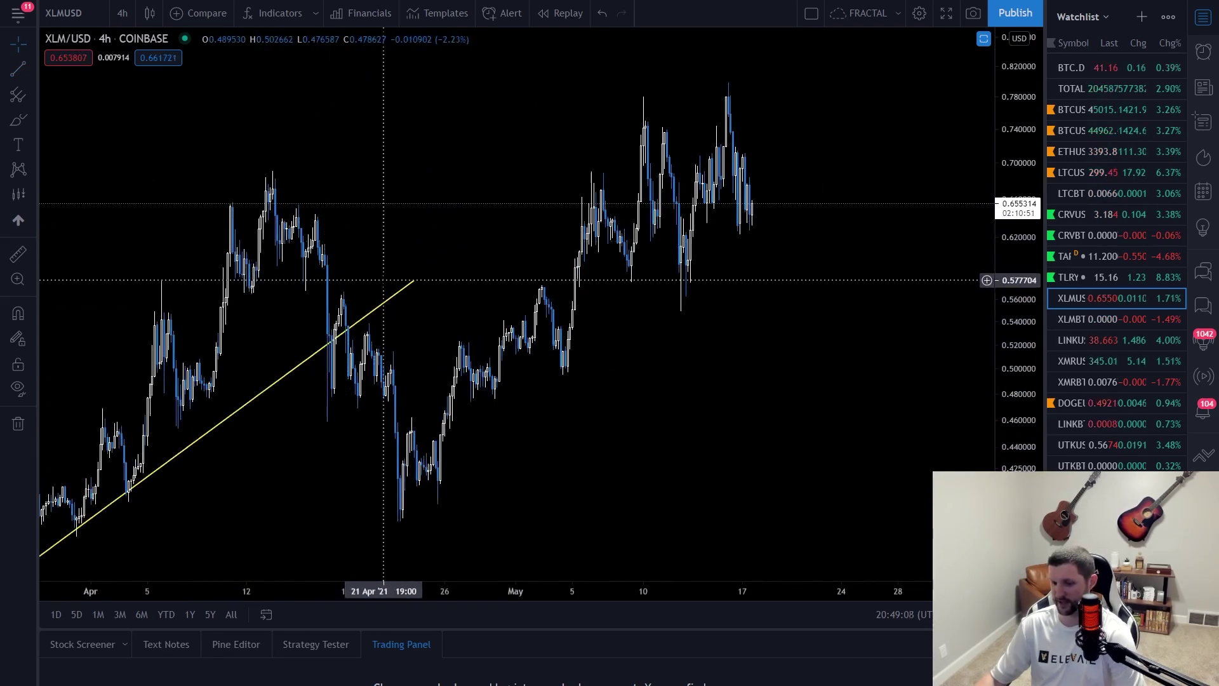
key("ctrl+z")
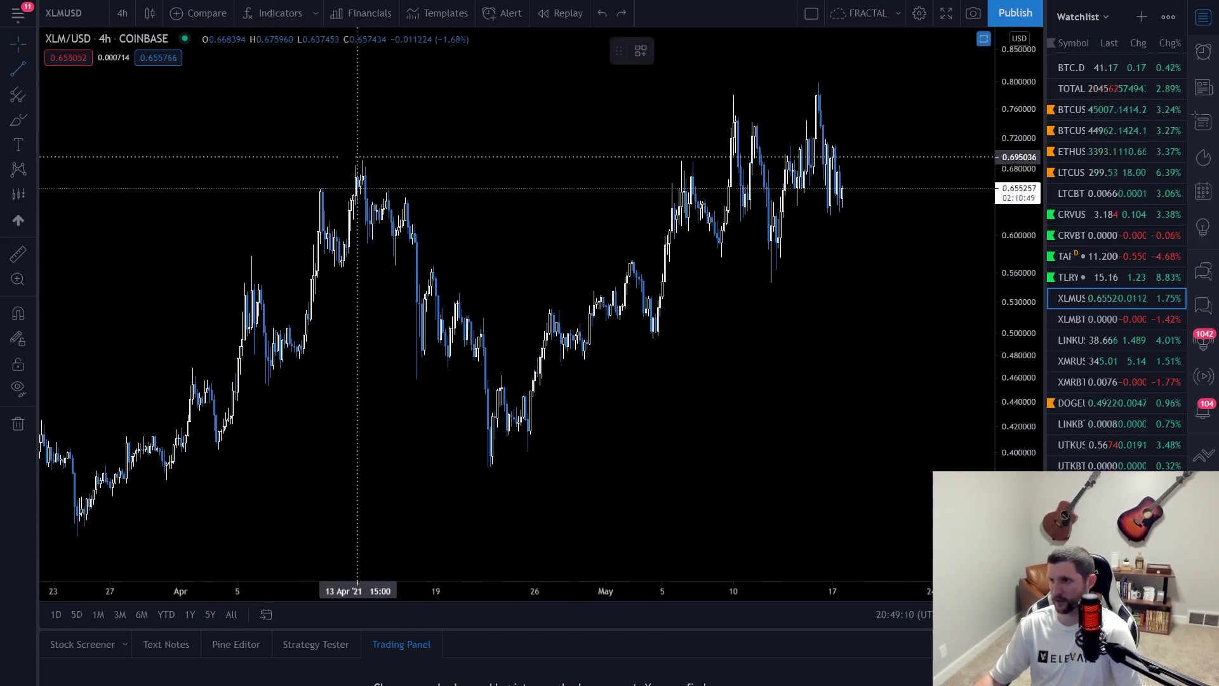
left_click(349, 161)
left_click(613, 360)
scroll(588, 349, "down", 4)
scroll(436, 414, "down", 3)
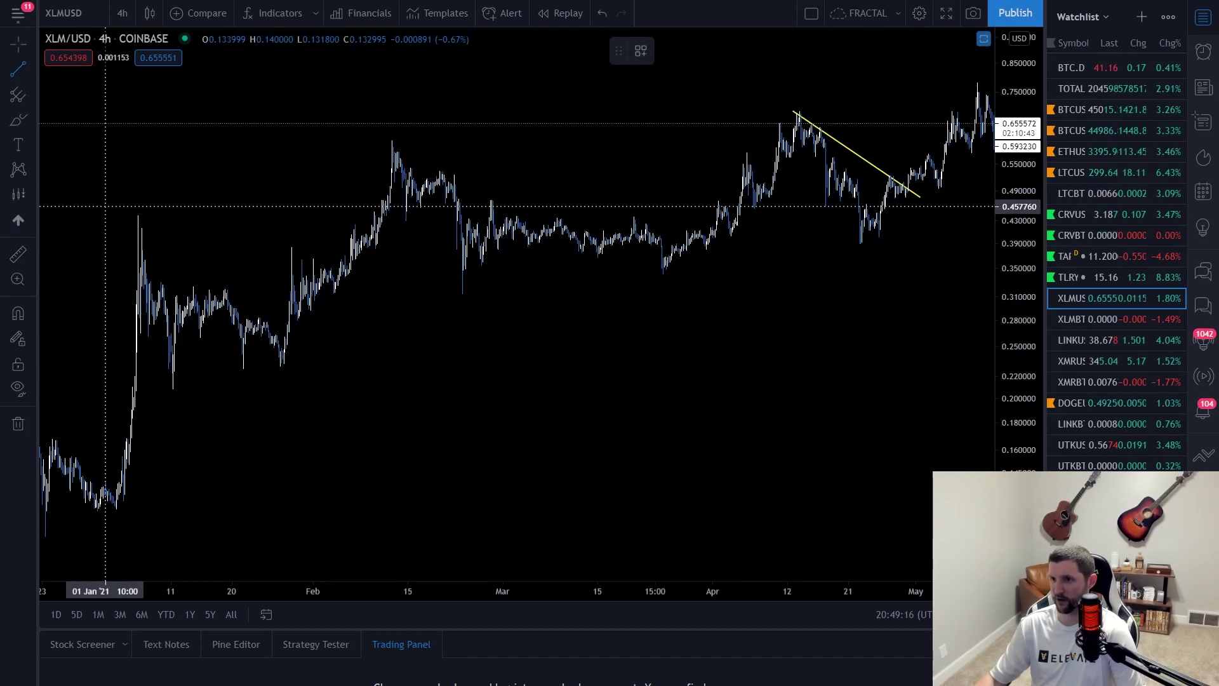
Step: Draw yellow trendlines across the January–March swings: early-January peak down, late-January rise, mid-February drop
left_click(136, 256)
left_click(345, 348)
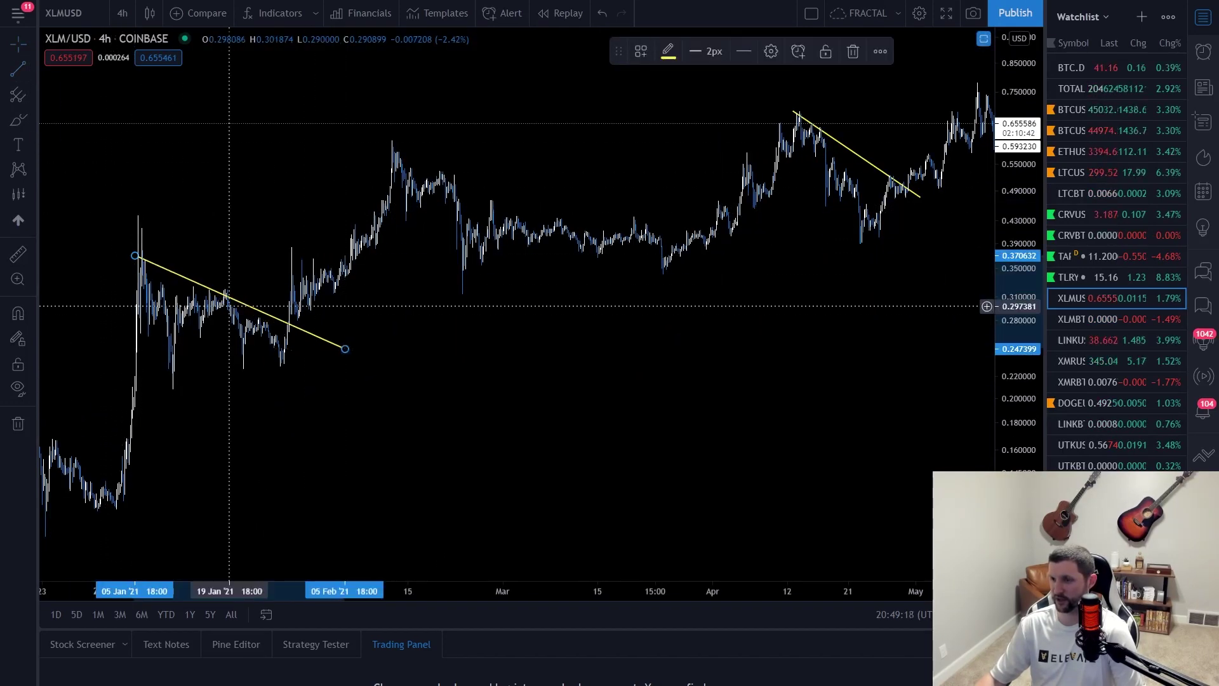
left_click(17, 68)
left_click(368, 302)
left_click(428, 174)
left_click_drag(368, 302, 296, 326)
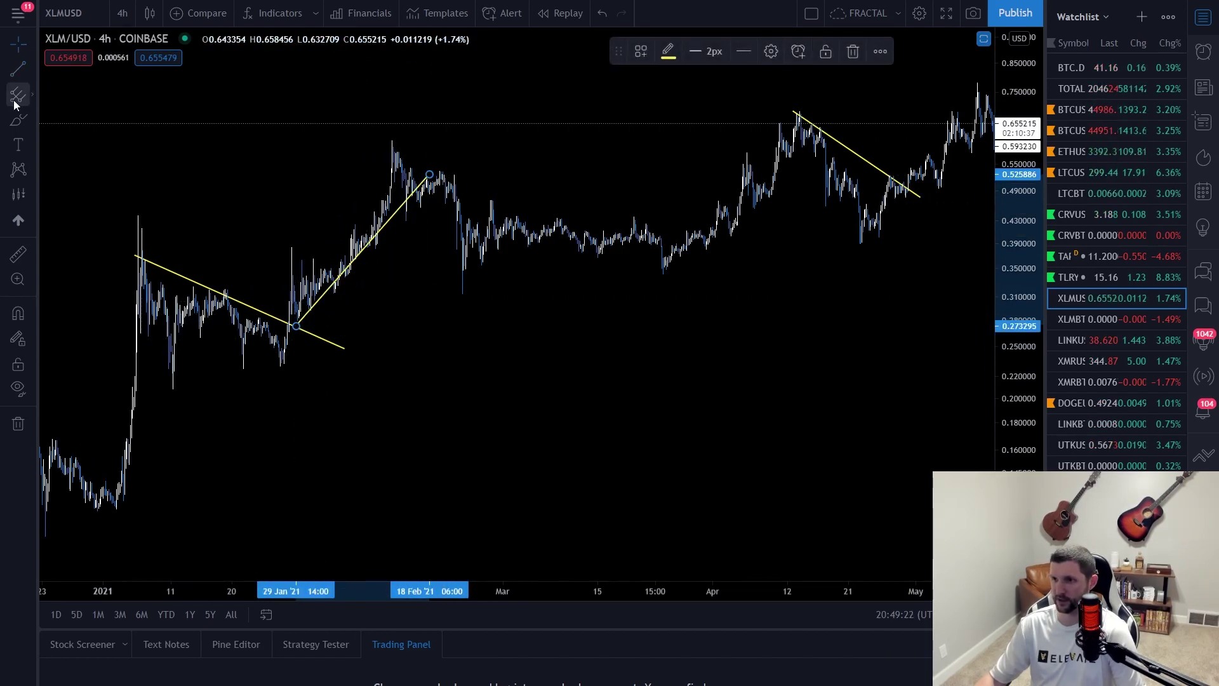
left_click(18, 68)
left_click(399, 146)
left_click(553, 257)
left_click(641, 335)
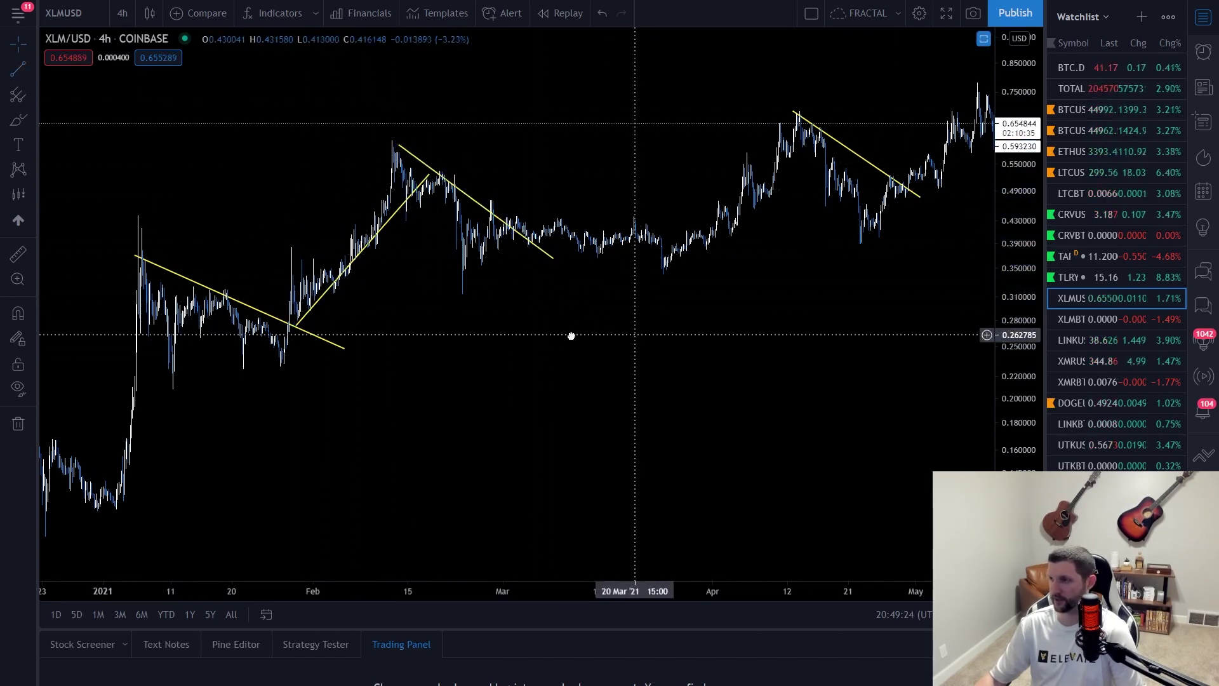
Step: Draw rising lines from the late-March low to mid-April and from the late-April low past mid-May
left_click_drag(219, 191, 92, 147)
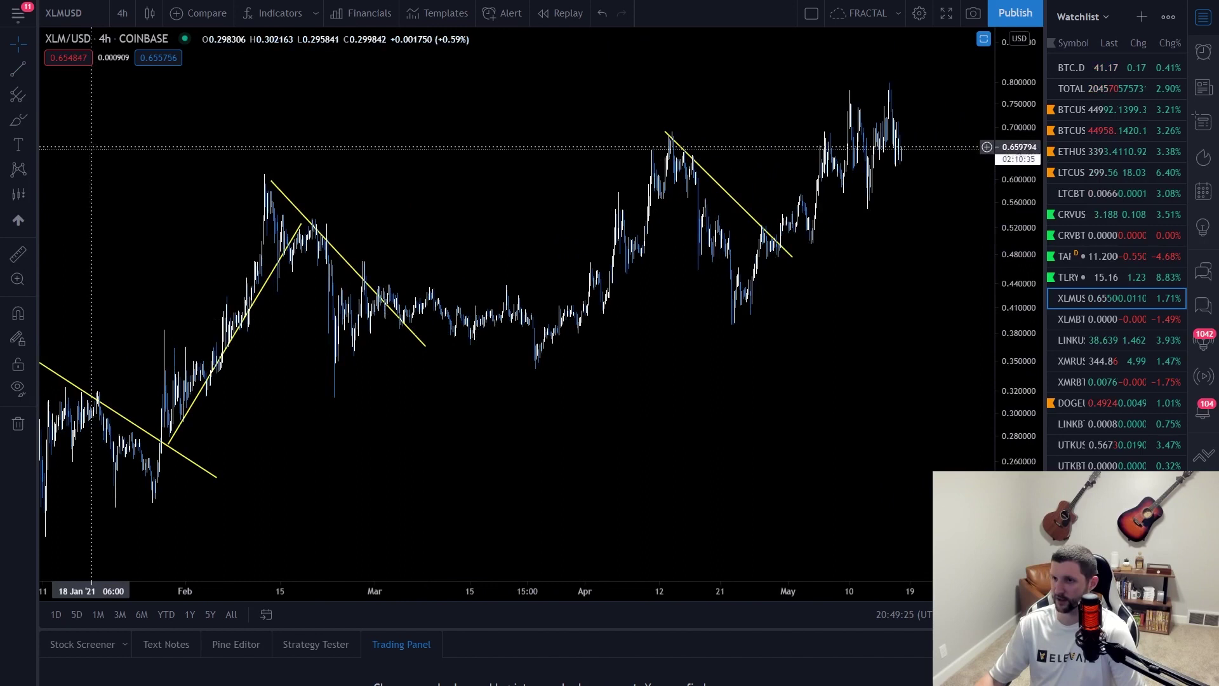
left_click(538, 370)
left_click(691, 216)
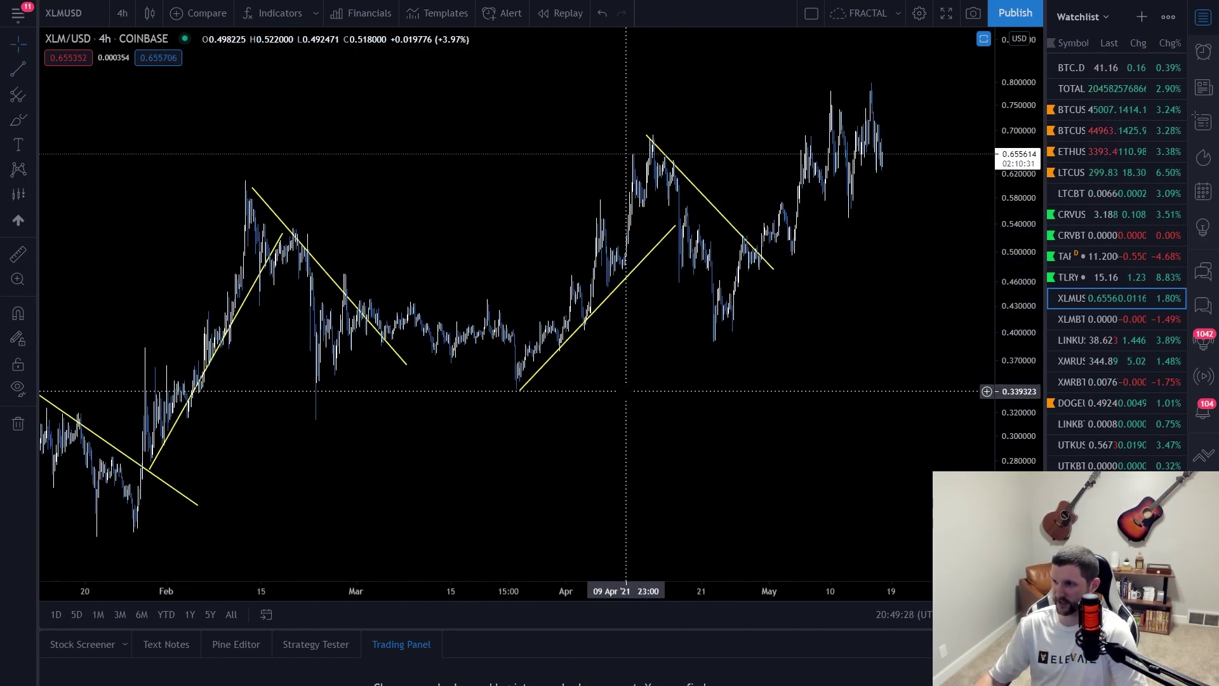
left_click(17, 69)
left_click(715, 341)
left_click(911, 136)
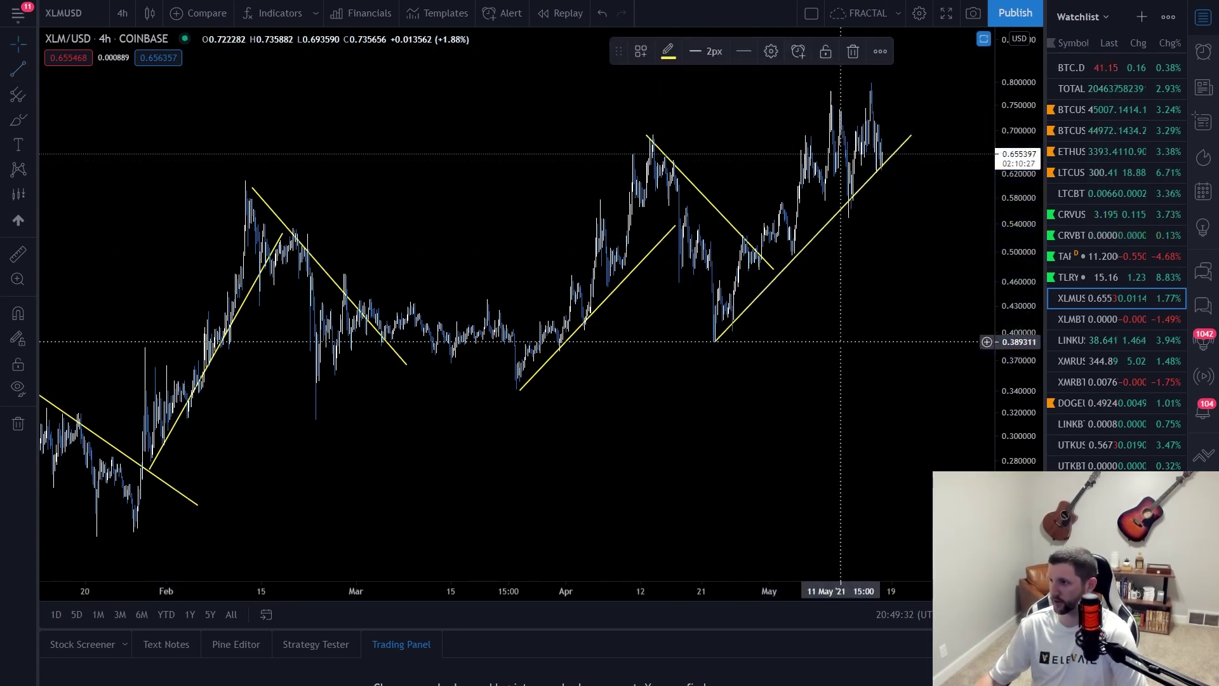
Step: Pan the chart toward empty June space, nudge it back, and bring up the chart's shortcut menu
left_click_drag(841, 341, 772, 365)
left_click_drag(827, 314, 647, 473)
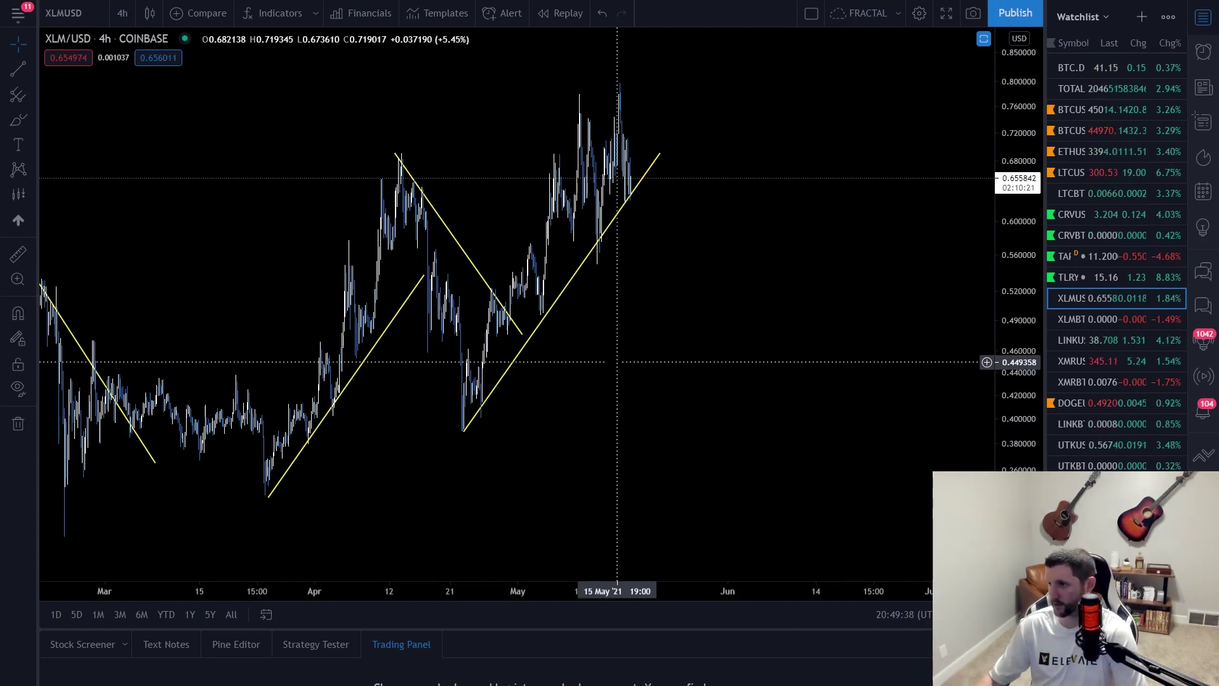
left_click_drag(574, 354, 608, 349)
left_click_drag(484, 424, 505, 436)
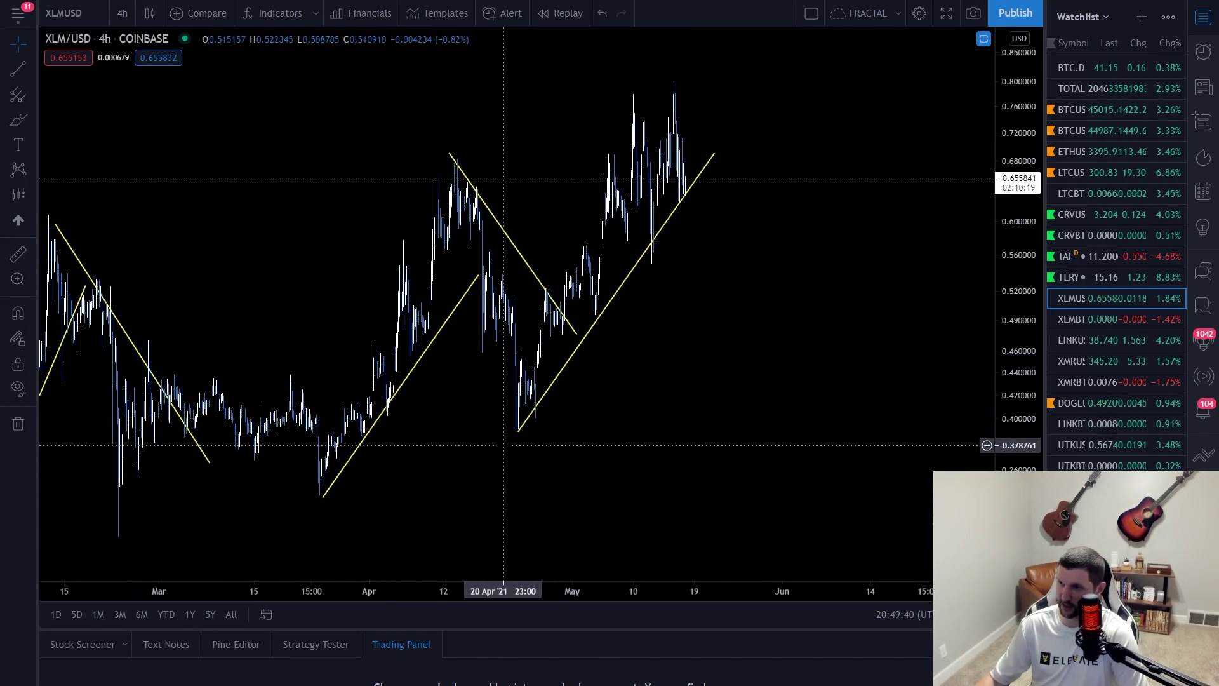
right_click(655, 351)
Step: Remove all drawings from the chart and zoom out into the empty future space
left_click(728, 615)
left_click_drag(692, 419, 510, 362)
scroll(501, 356, "down", 5)
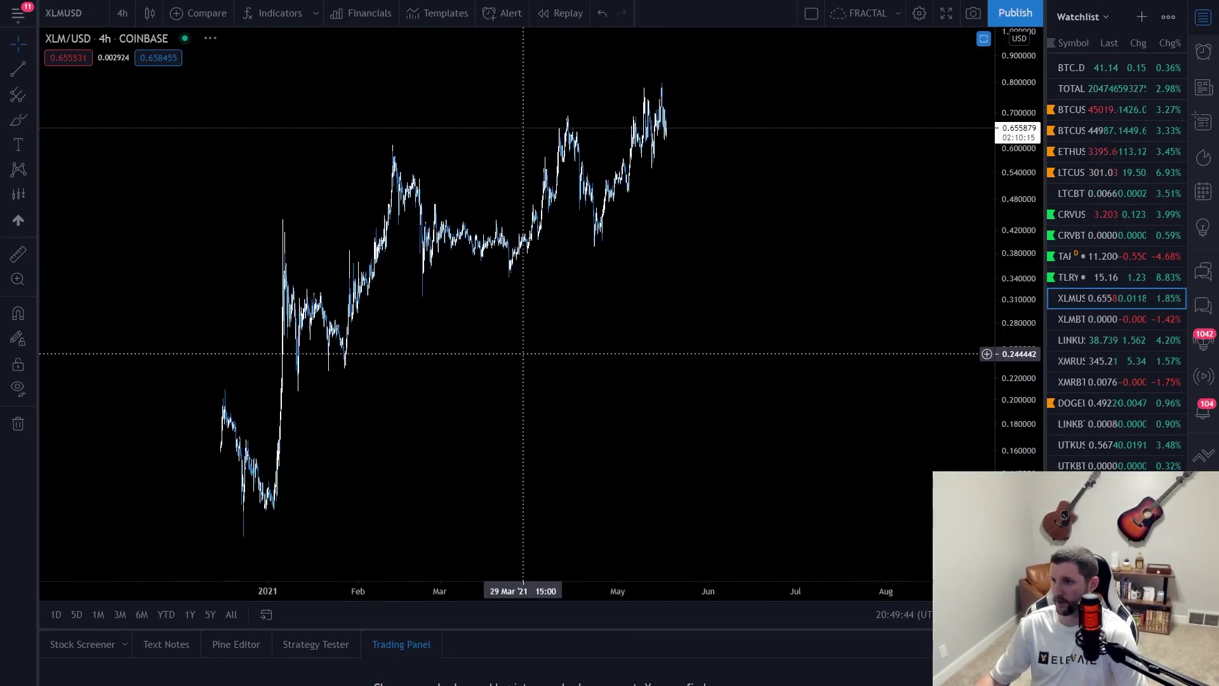
scroll(576, 352, "down", 2)
scroll(645, 362, "up", 4)
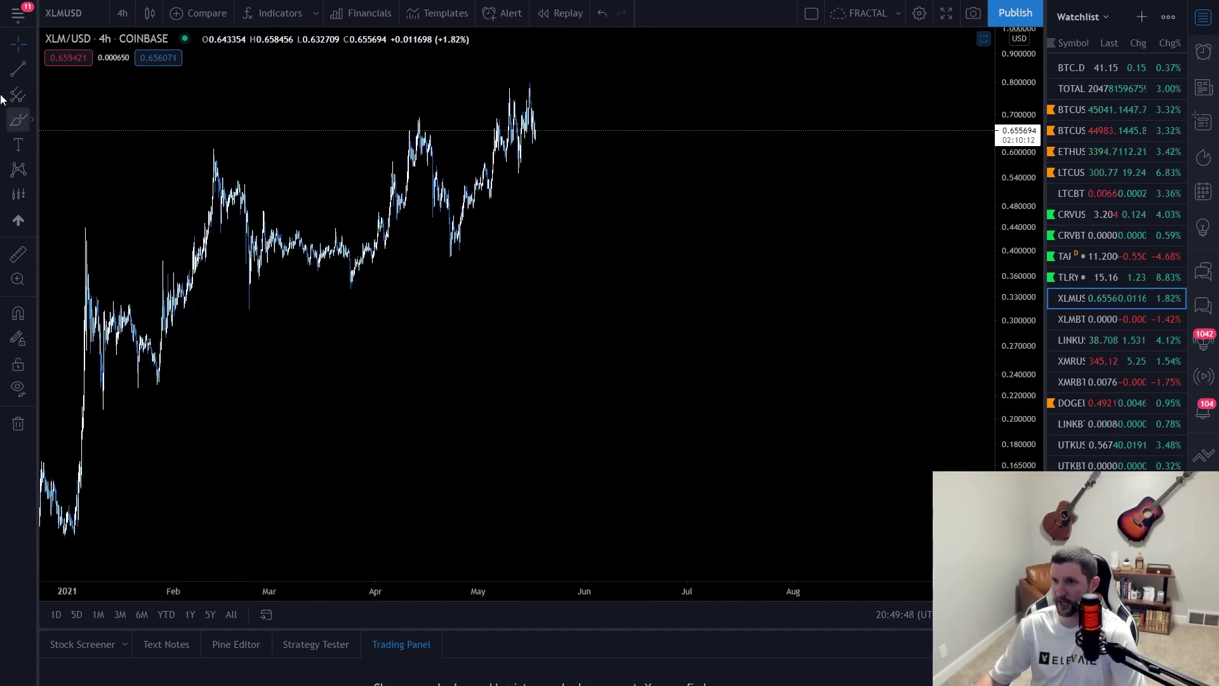
Step: Draw a yellow support line from the late-January low to the early-May lows
left_click(30, 86)
left_click(18, 69)
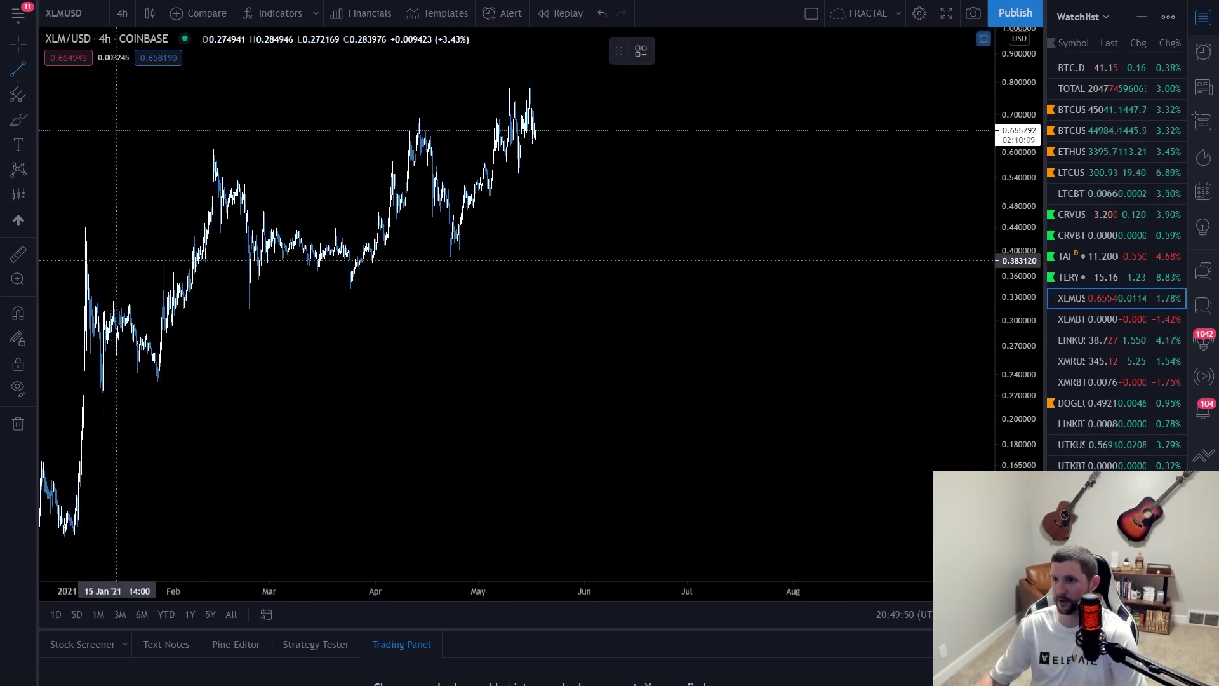
left_click(109, 407)
left_click(484, 209)
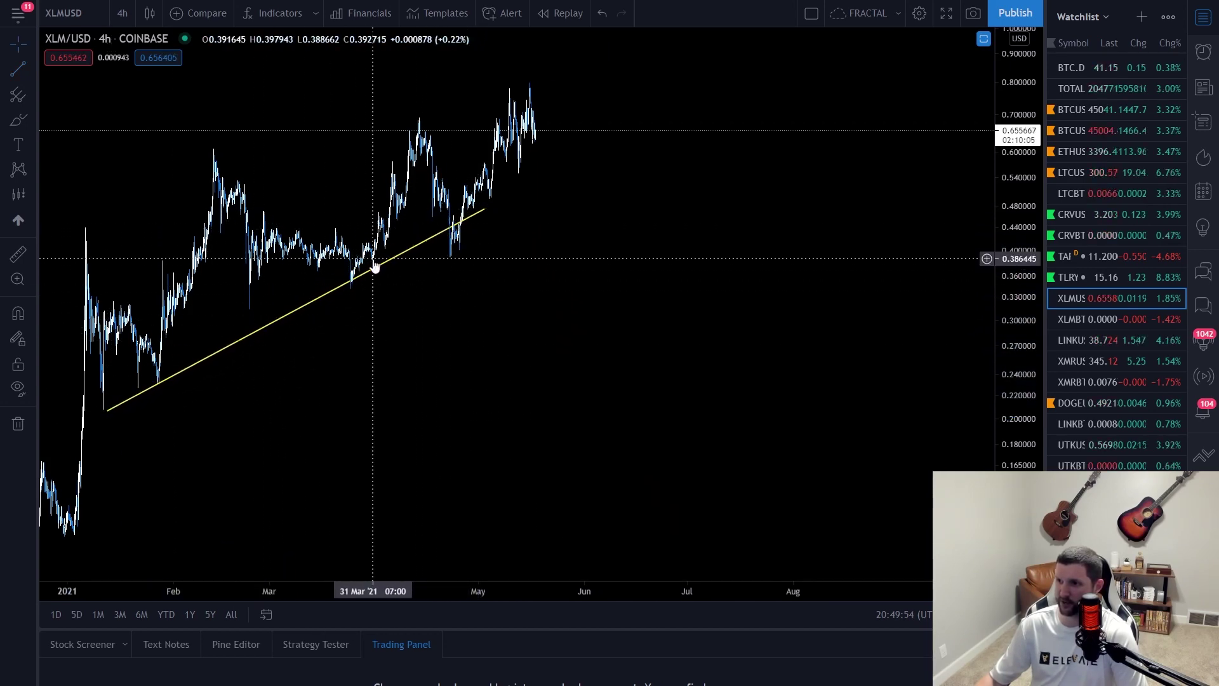
scroll(467, 356, "down", 5)
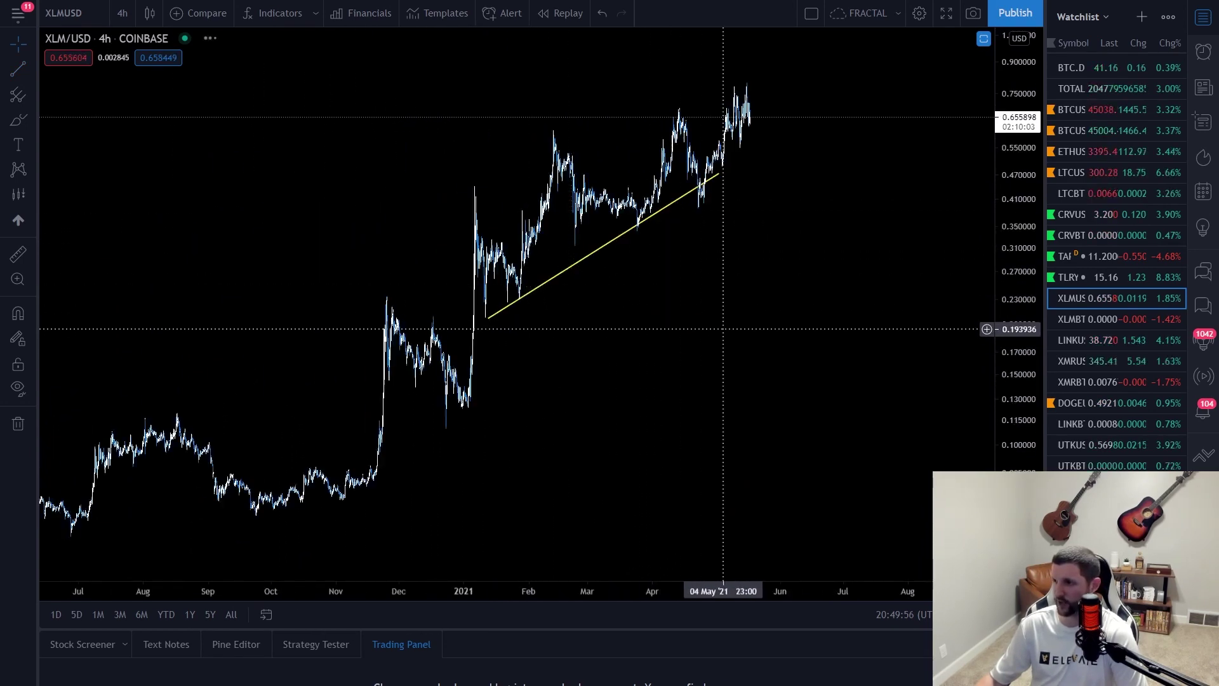
left_click_drag(995, 359, 994, 399)
left_click(133, 14)
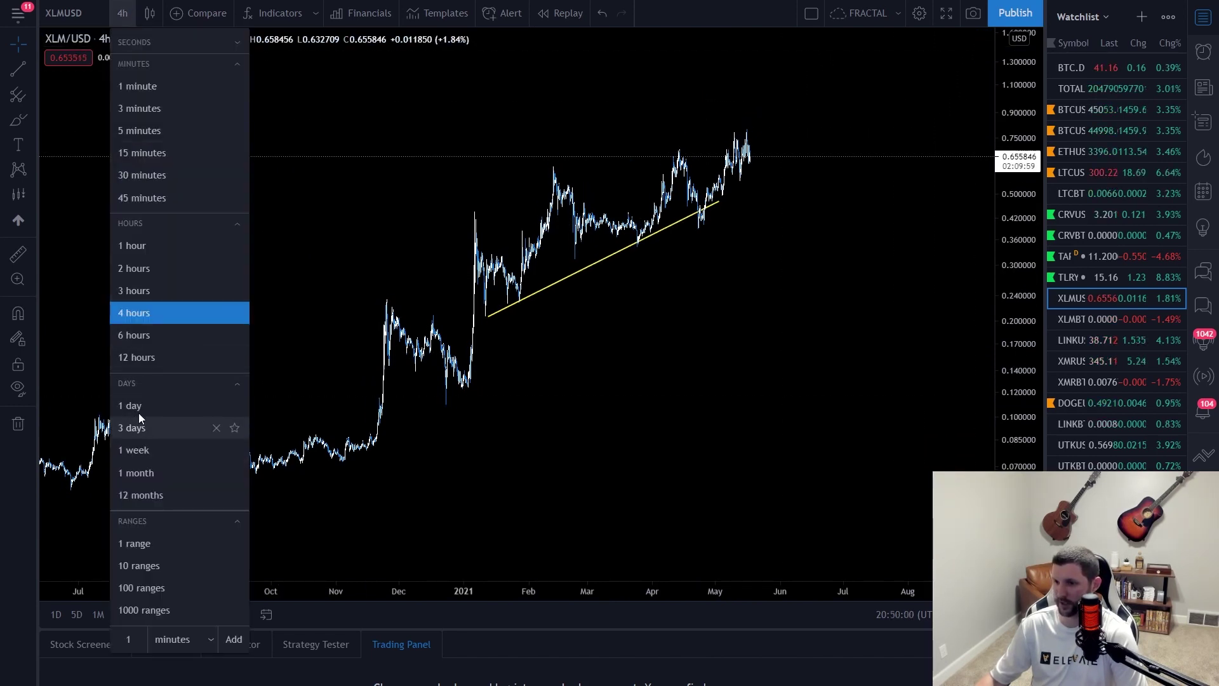
Step: Switch to the daily interval and stretch the support line from the November low toward July
left_click(143, 445)
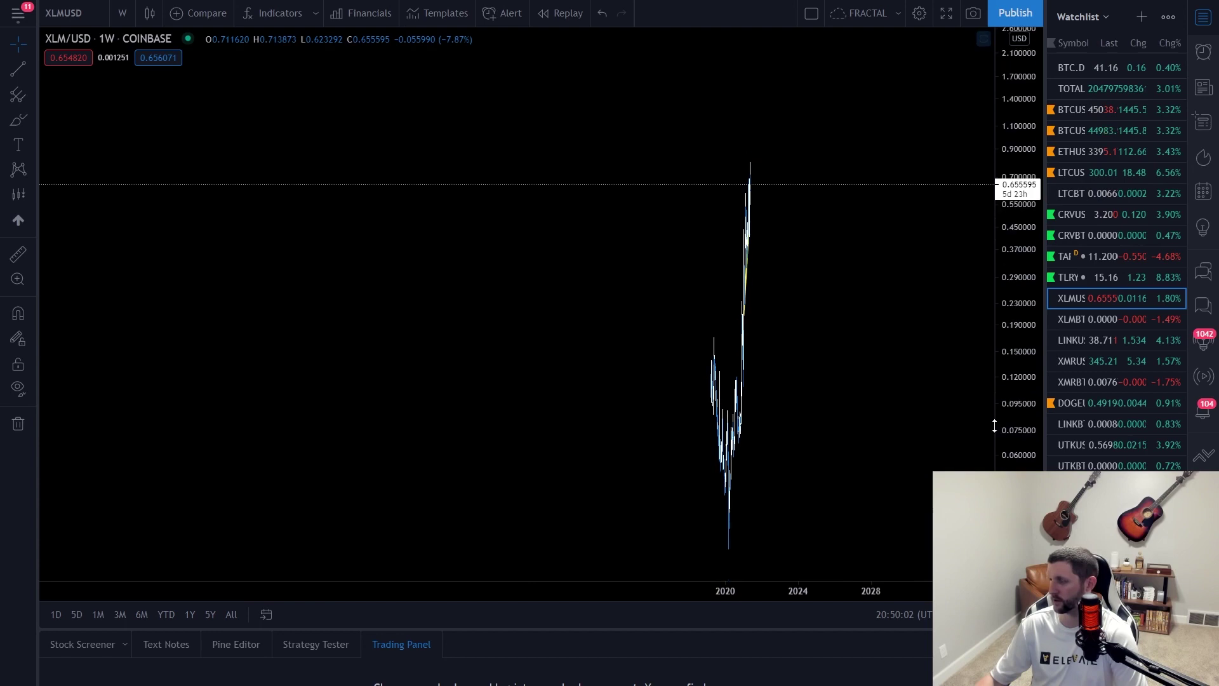
left_click(122, 13)
left_click(130, 405)
scroll(559, 363, "up", 5)
left_click_drag(391, 284, 315, 381)
left_click_drag(491, 222, 554, 171)
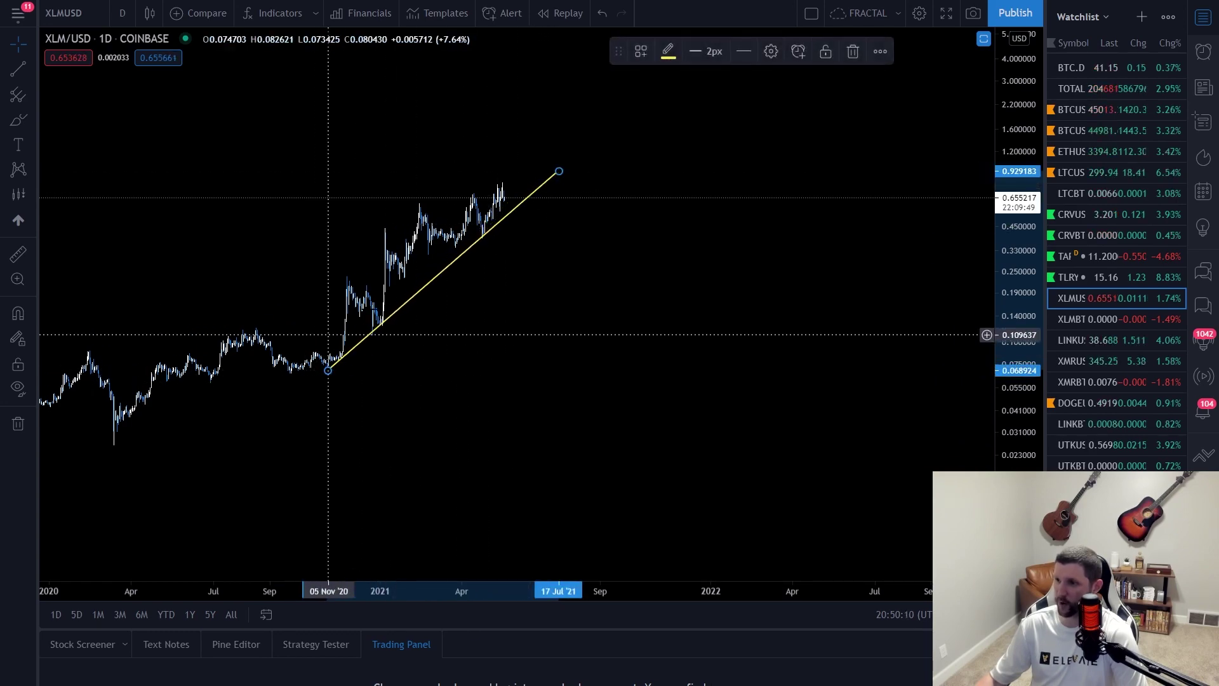
Step: Add a second trendline from the March 2020 low above recent highs, forming a rising channel
scroll(445, 355, "down", 5)
left_click_drag(471, 371, 413, 397)
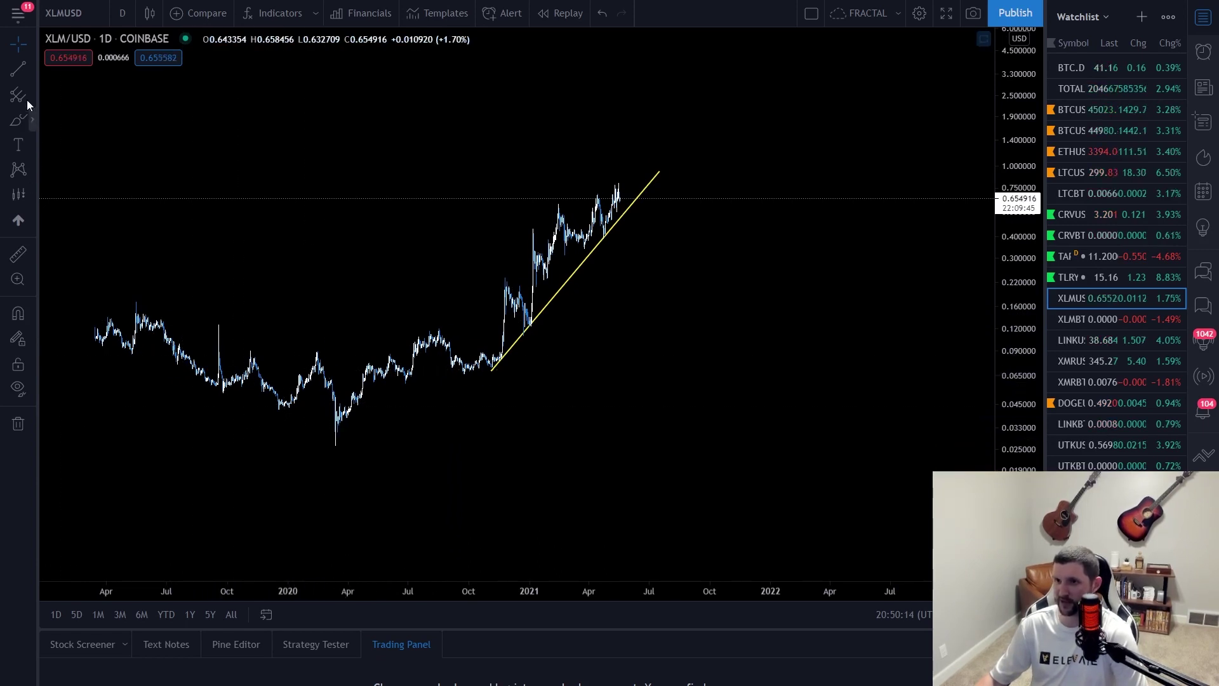
left_click(330, 447)
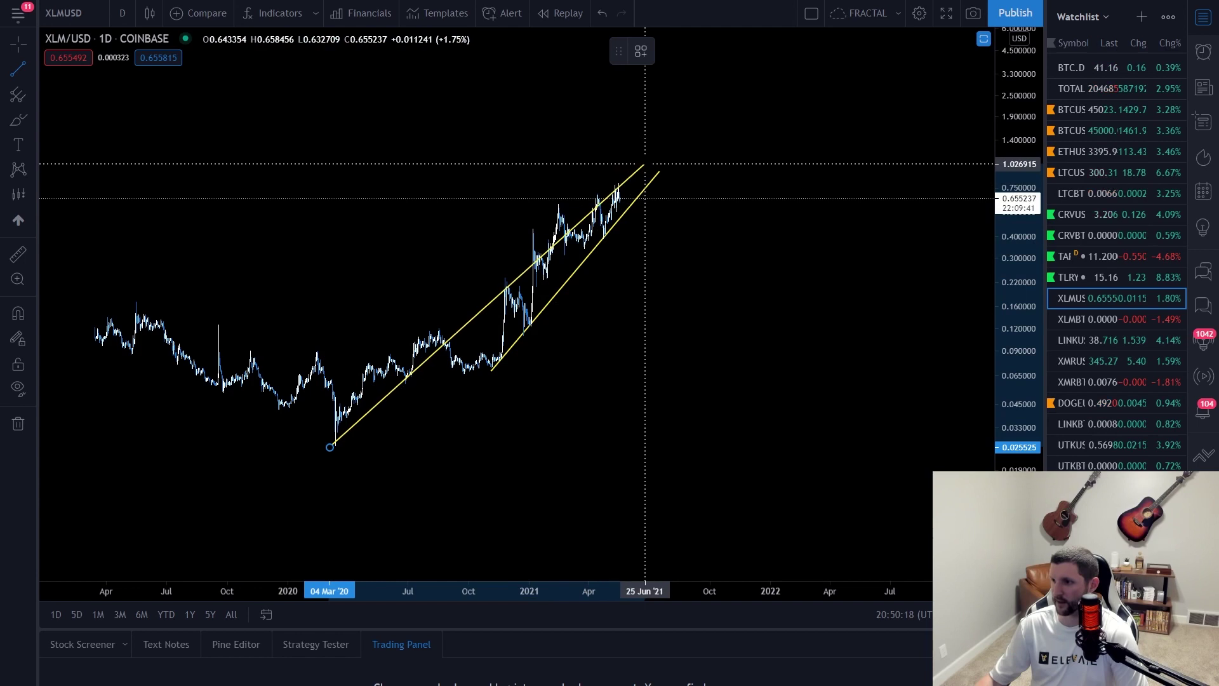
left_click(645, 153)
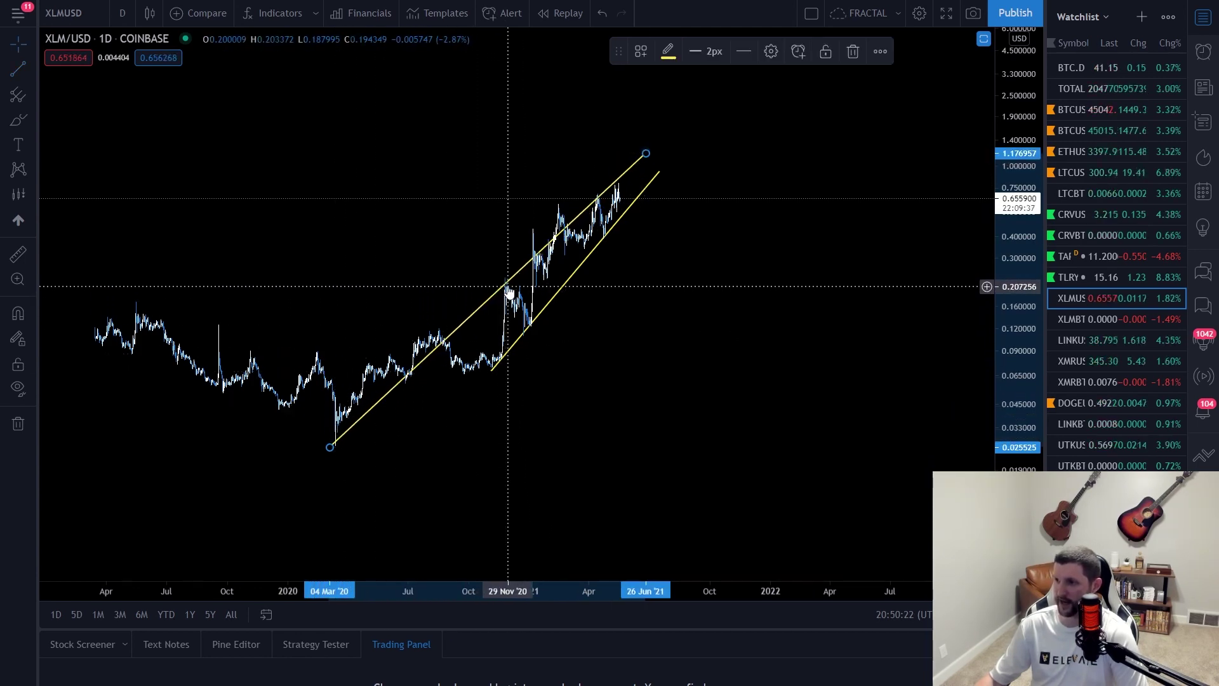
right_click(352, 434)
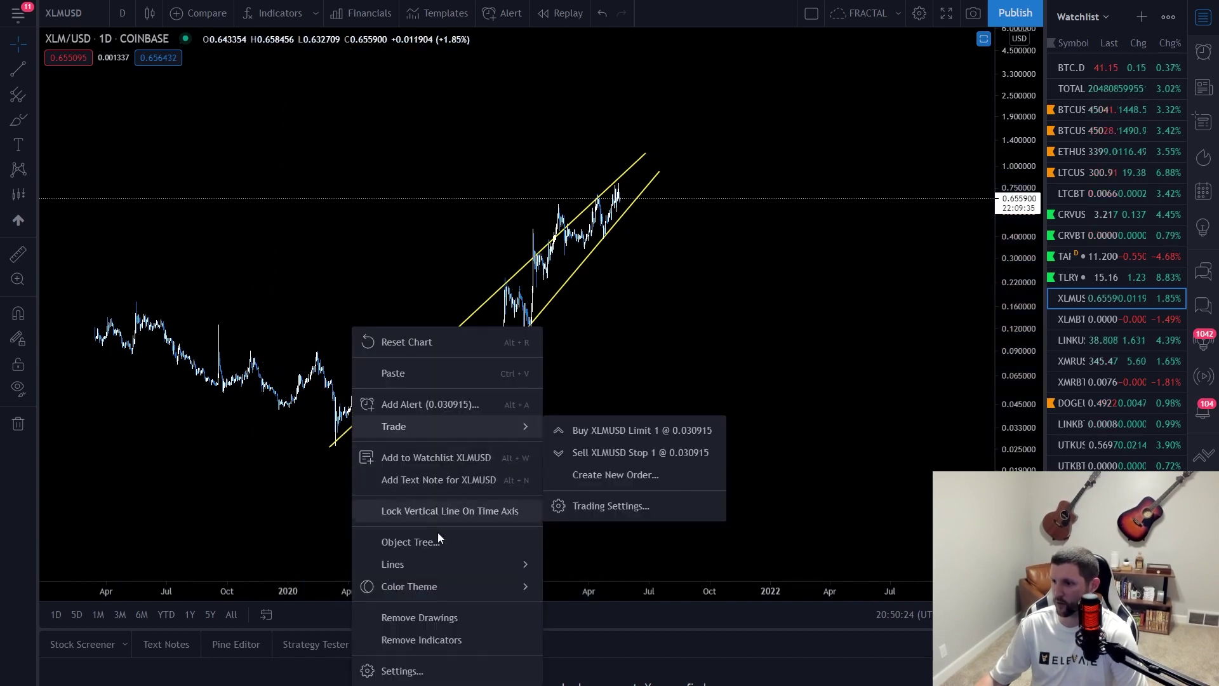
Step: Clear all drawings and draw a falling line from the April 2019 high to November 2020
left_click(419, 618)
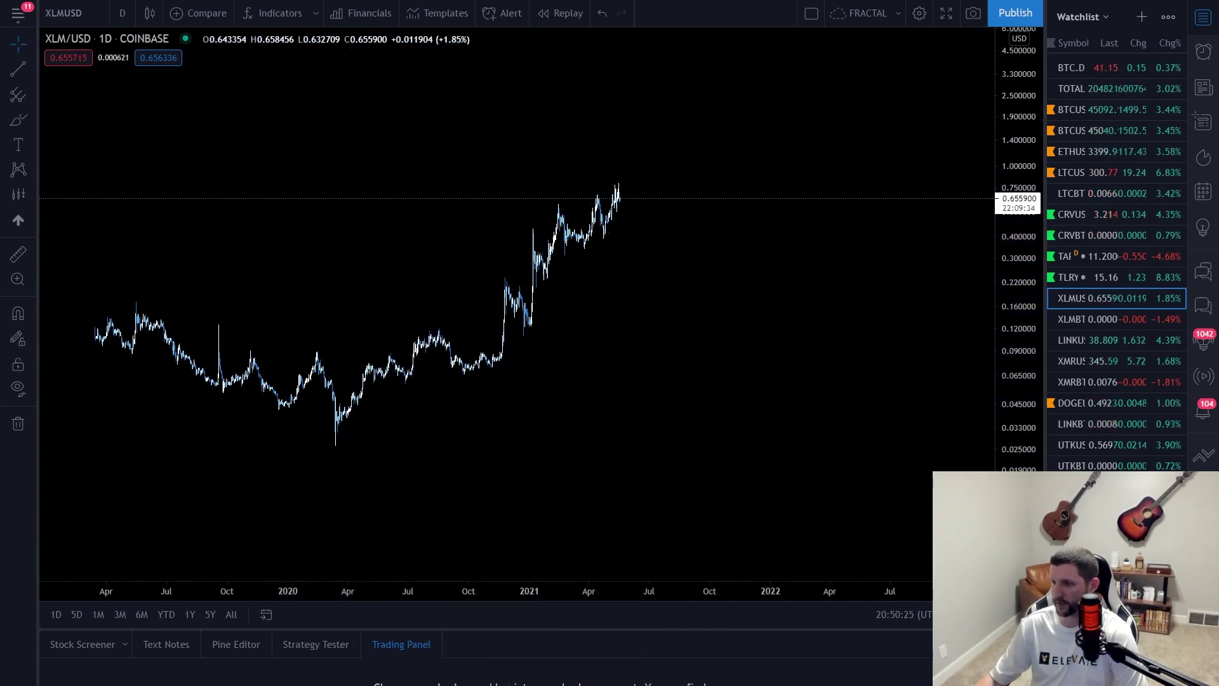
left_click(18, 70)
left_click(120, 312)
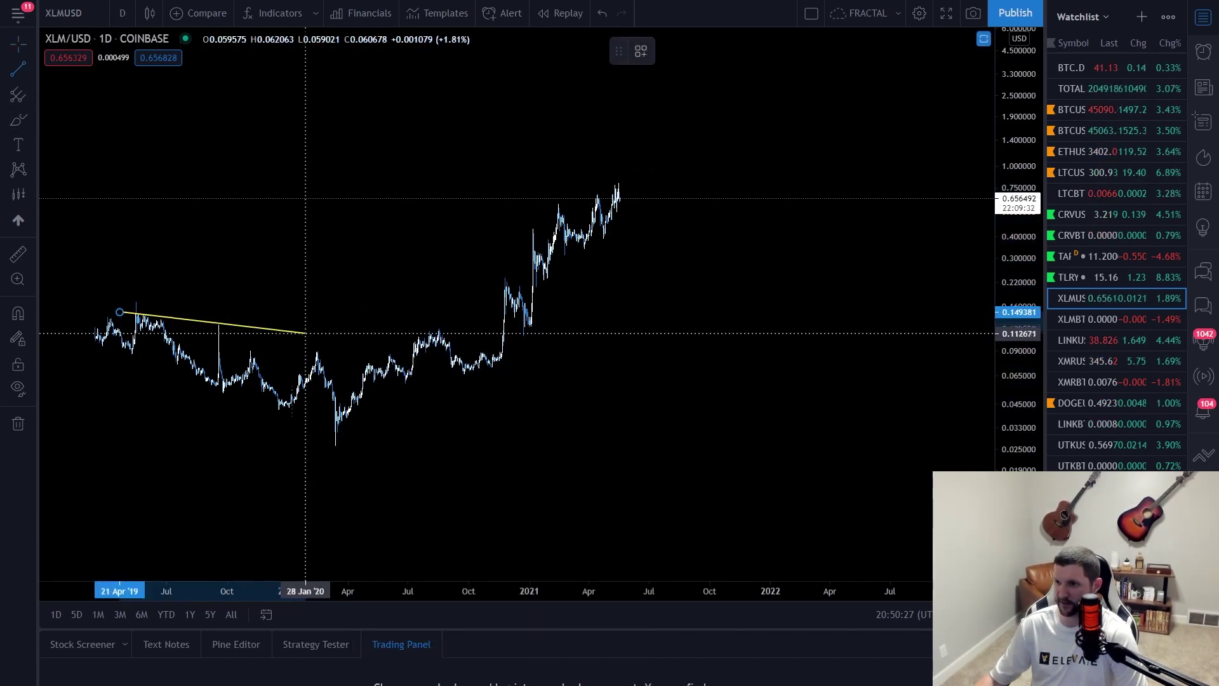
left_click(497, 377)
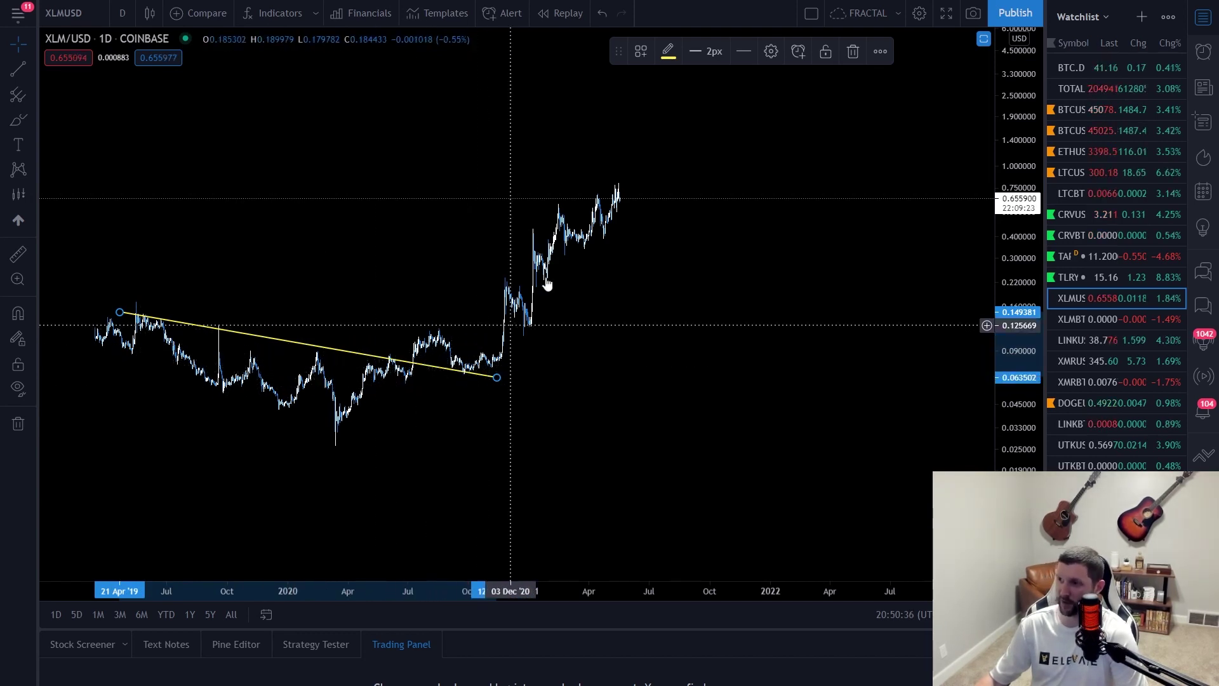
Step: Add a rising line from November 2020 up to the 2021 highs, then remove both trendlines
key("alt+t")
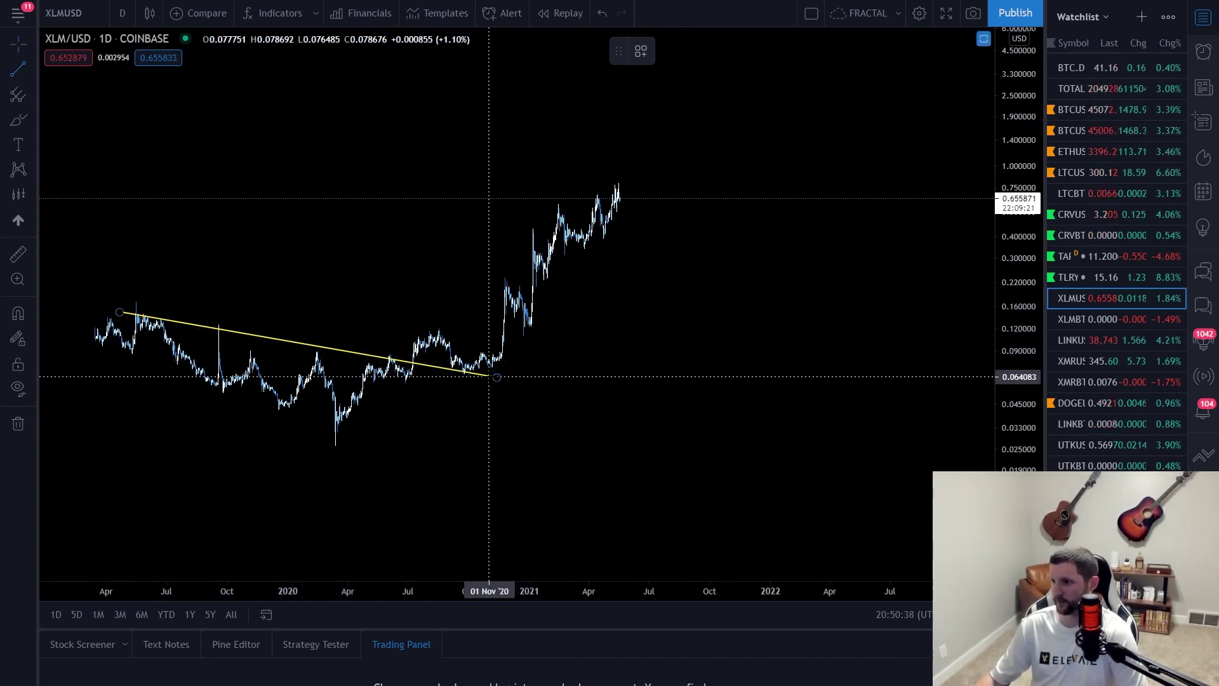
left_click(496, 378)
left_click(649, 184)
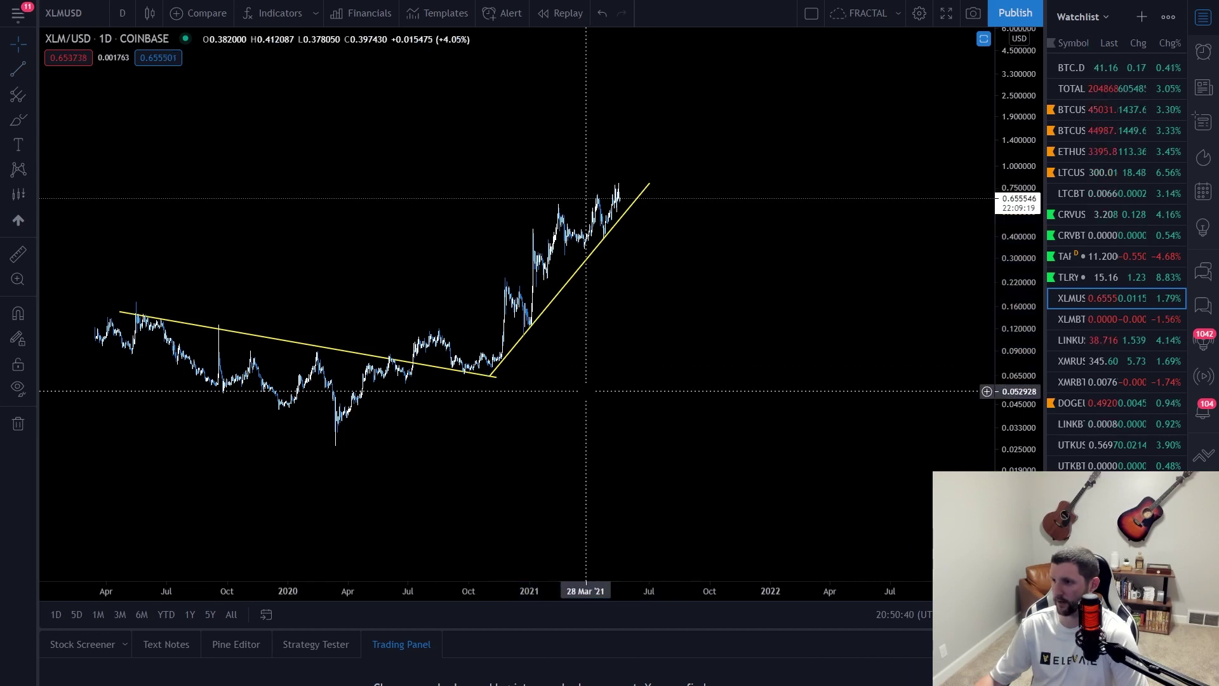
right_click(585, 325)
left_click(647, 613)
scroll(631, 372, "up", 2)
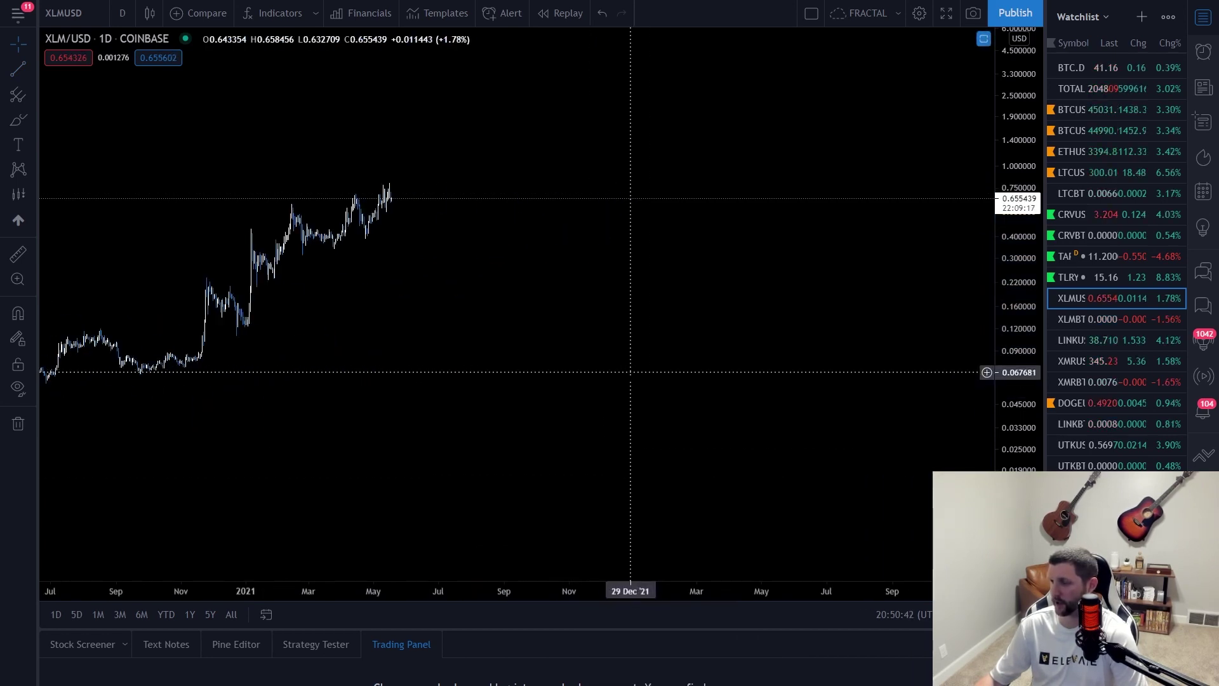
Step: Draw a rising yellow trendline in the future area toward Sep 2022 and sketch a red arc dipping onto it
scroll(631, 372, "up", 2)
left_click(18, 68)
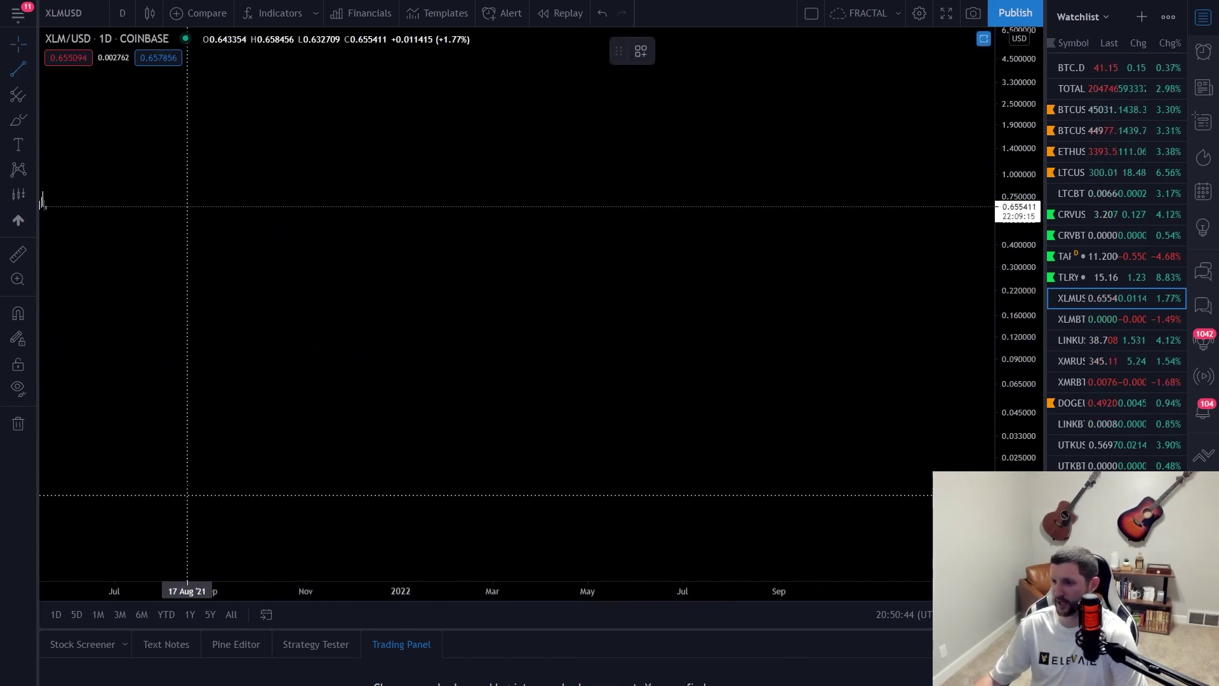
left_click(197, 423)
left_click(801, 280)
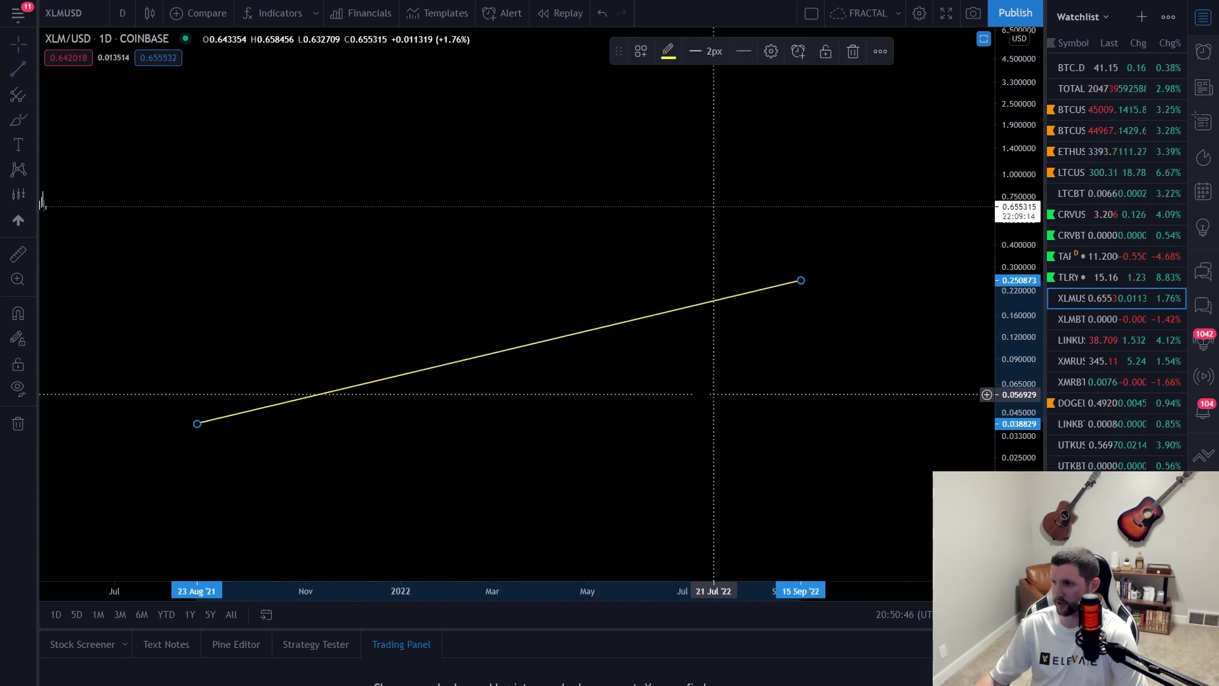
left_click(575, 400)
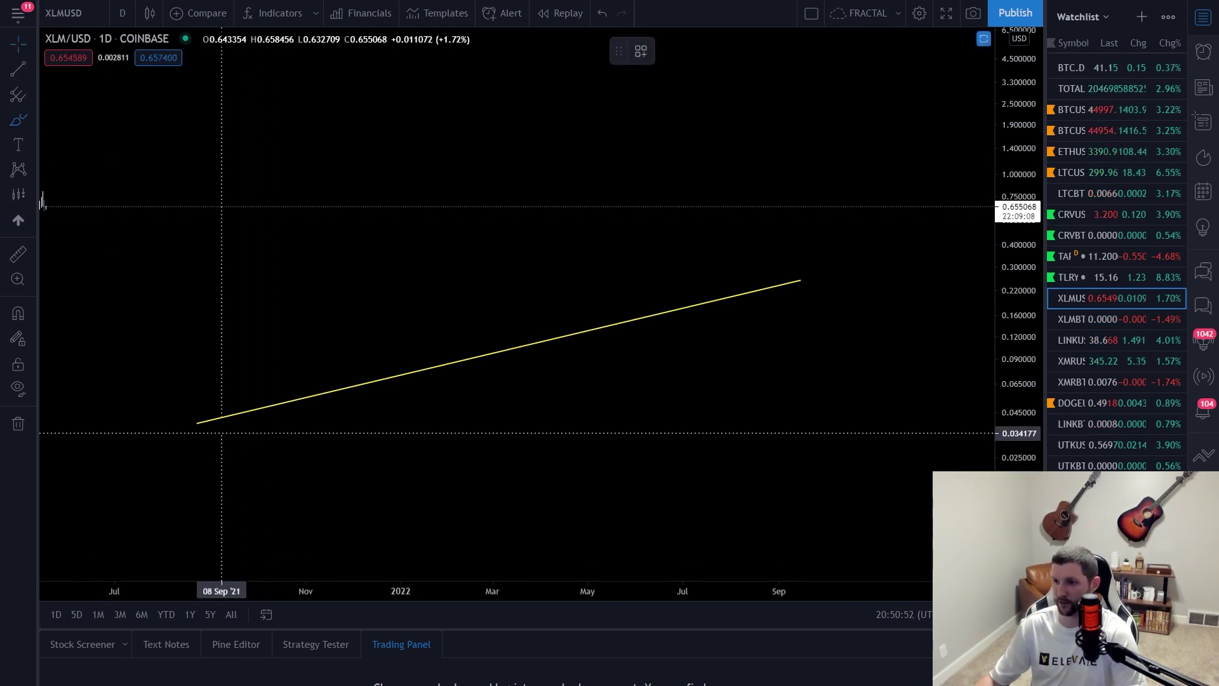
left_click_drag(193, 350, 294, 386)
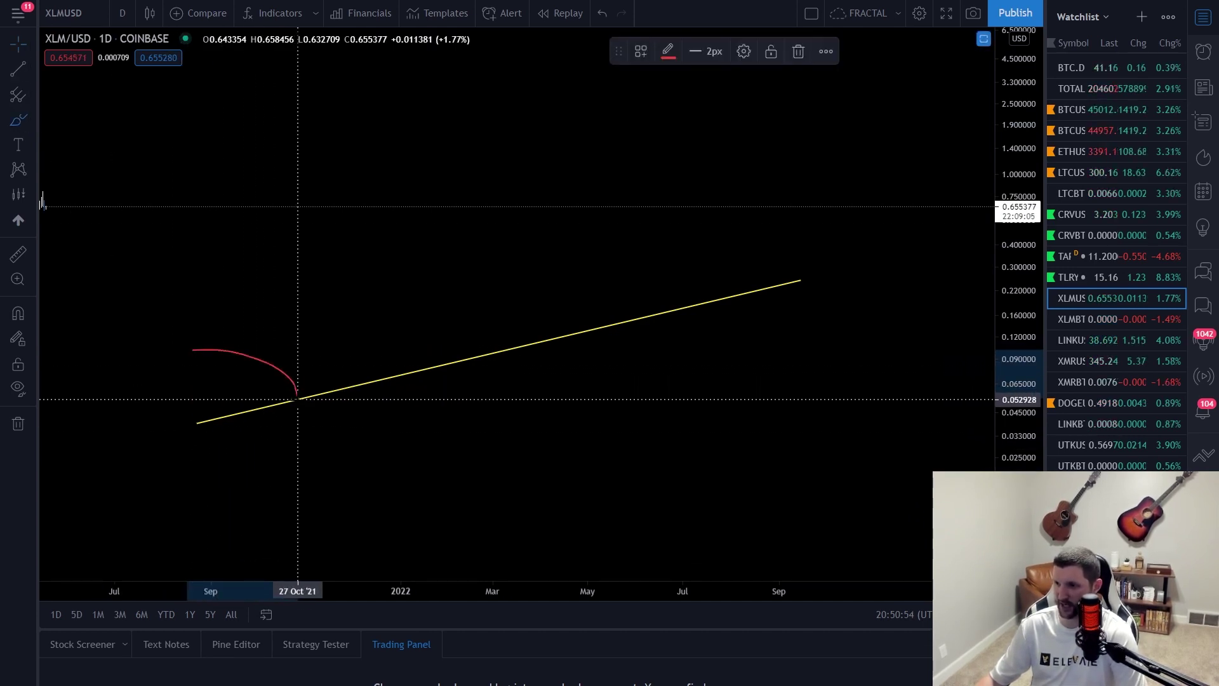
Step: Continue the red projected path with two more bounces down onto the yellow trendline
mouse_move(308, 375)
left_mouse_down()
mouse_move(370, 332)
mouse_move(413, 343)
mouse_move(411, 365)
left_mouse_up()
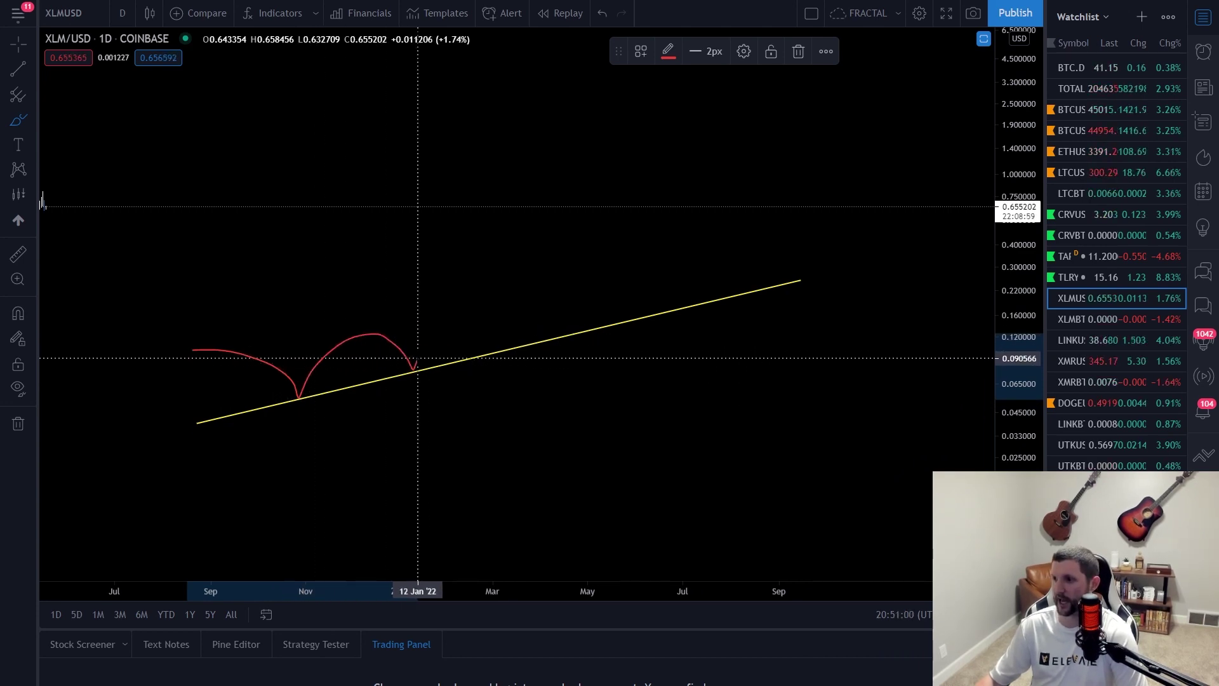
mouse_move(468, 320)
left_mouse_down()
mouse_move(491, 334)
mouse_move(562, 317)
mouse_move(575, 330)
mouse_move(625, 298)
mouse_move(652, 314)
left_mouse_up()
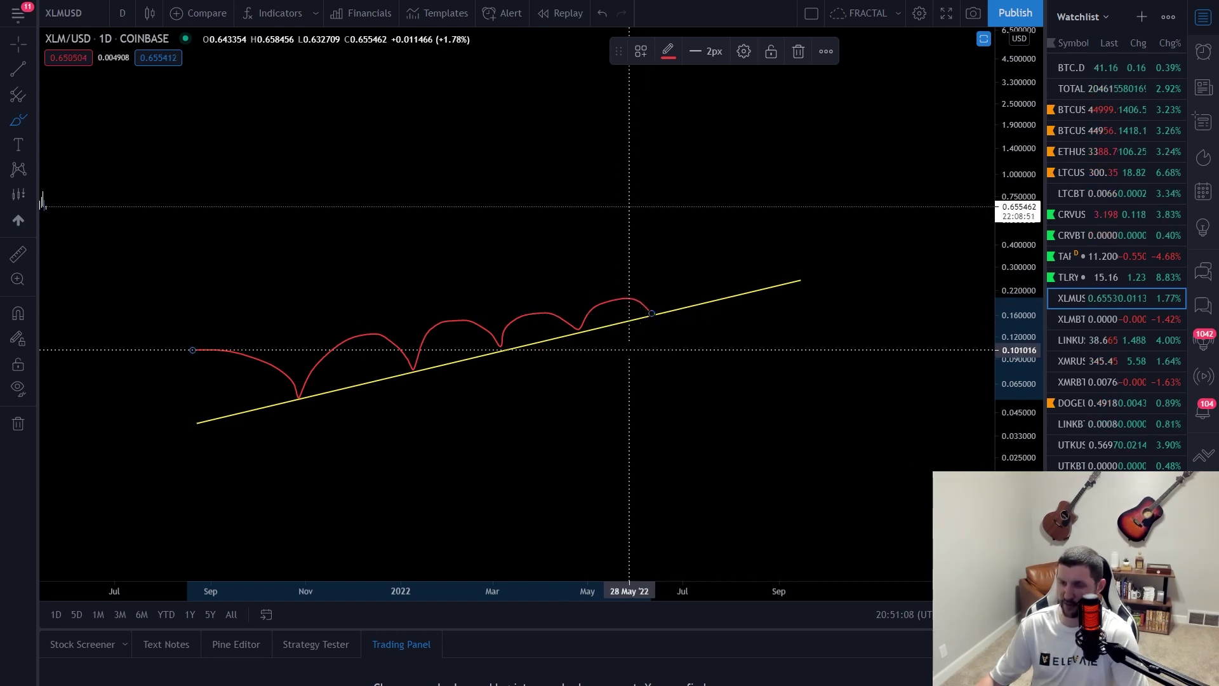
key("Escape")
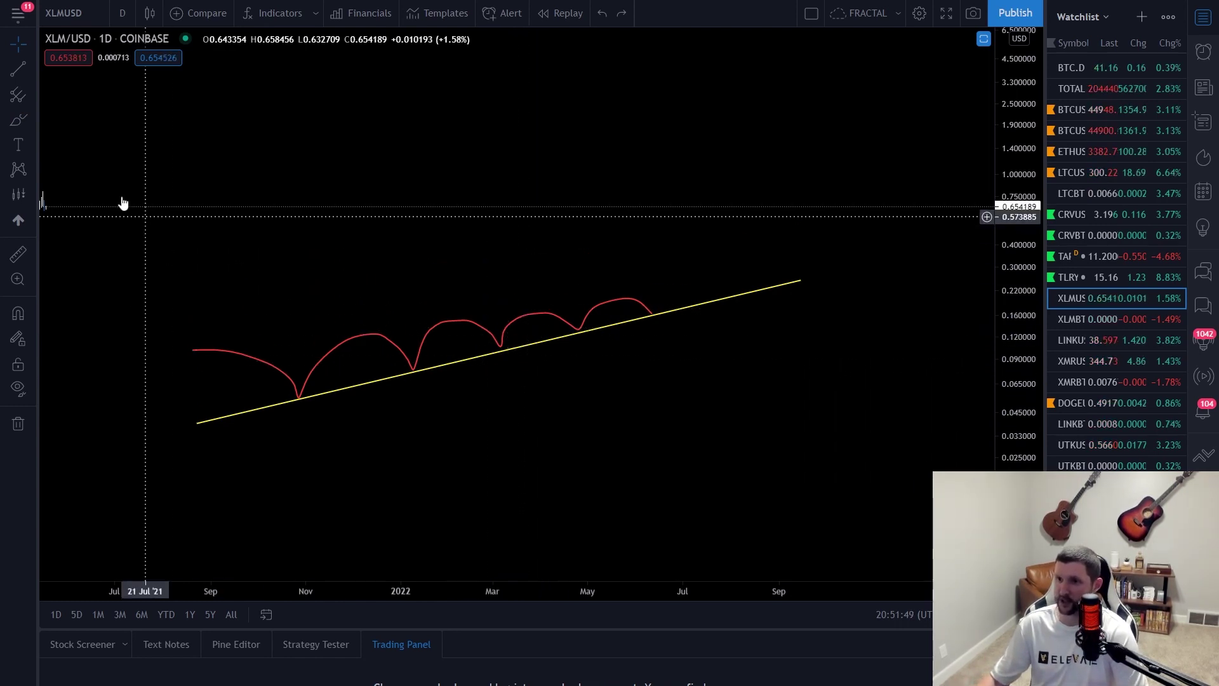
Step: Sketch red brush strokes breaking down well below the trendline
left_click(17, 120)
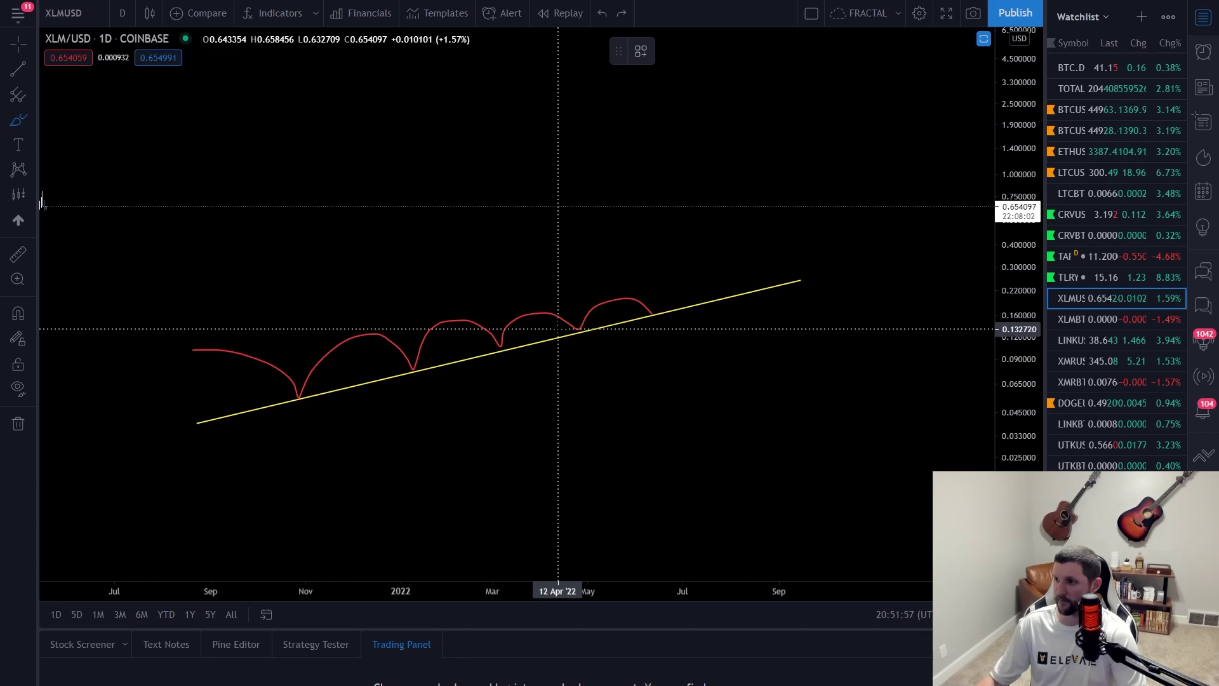
left_click_drag(578, 329, 621, 397)
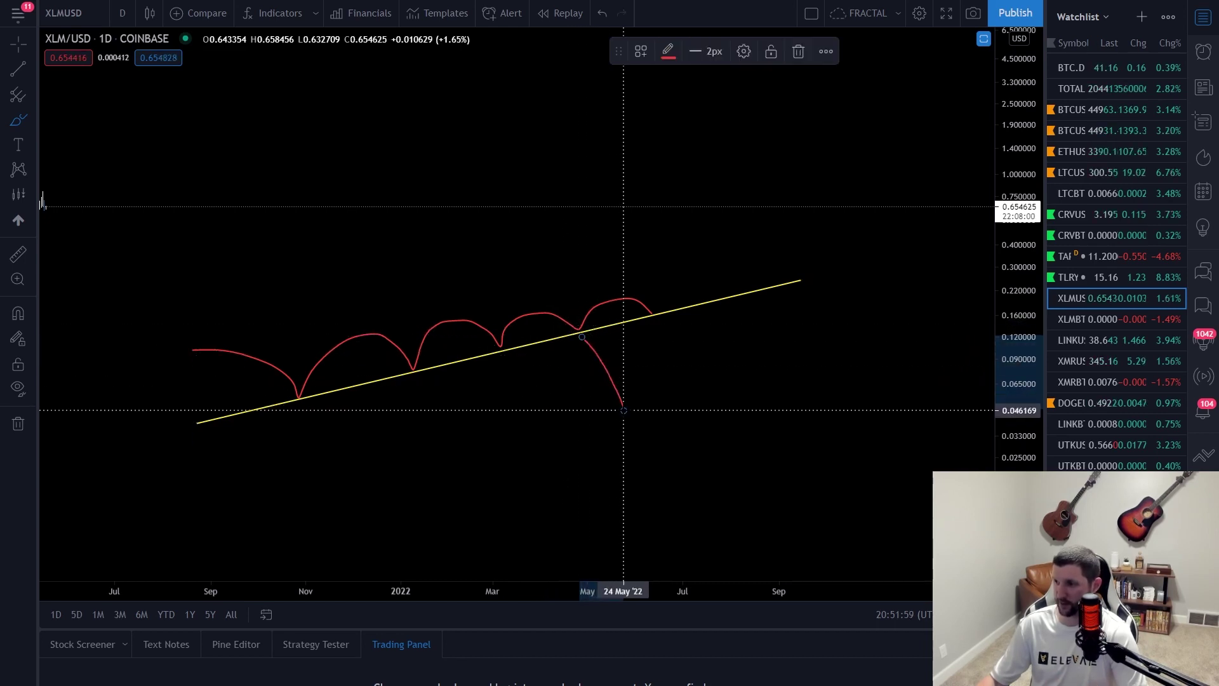
mouse_move(653, 314)
left_mouse_down()
mouse_move(687, 383)
mouse_move(698, 449)
left_mouse_up()
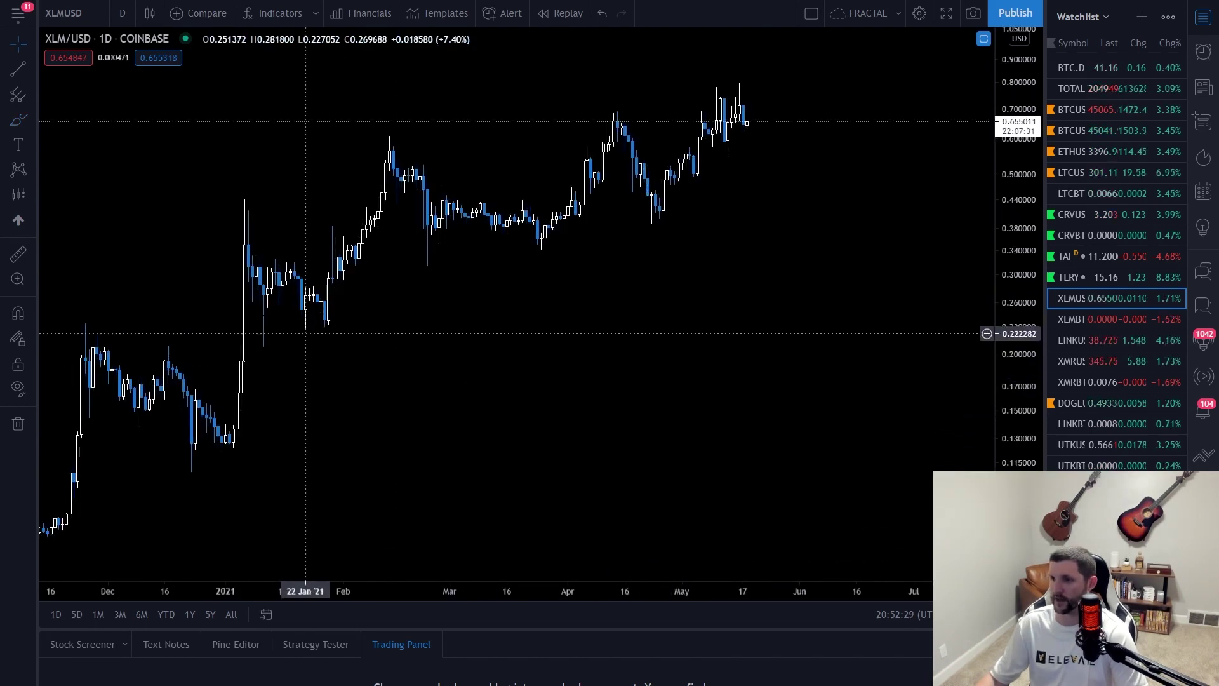
Step: Draw falling yellow trendlines from the January 2021 spike high down its pullback and across the December 2020 highs
left_click(17, 69)
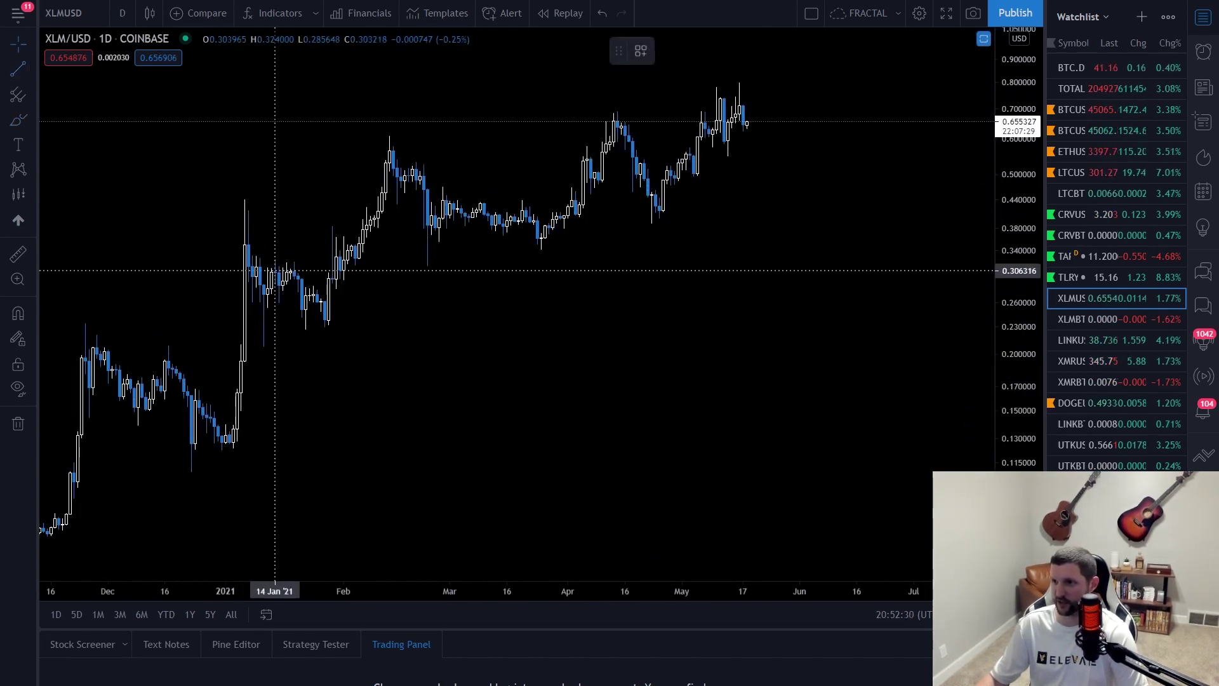
left_click(241, 238)
left_click(362, 305)
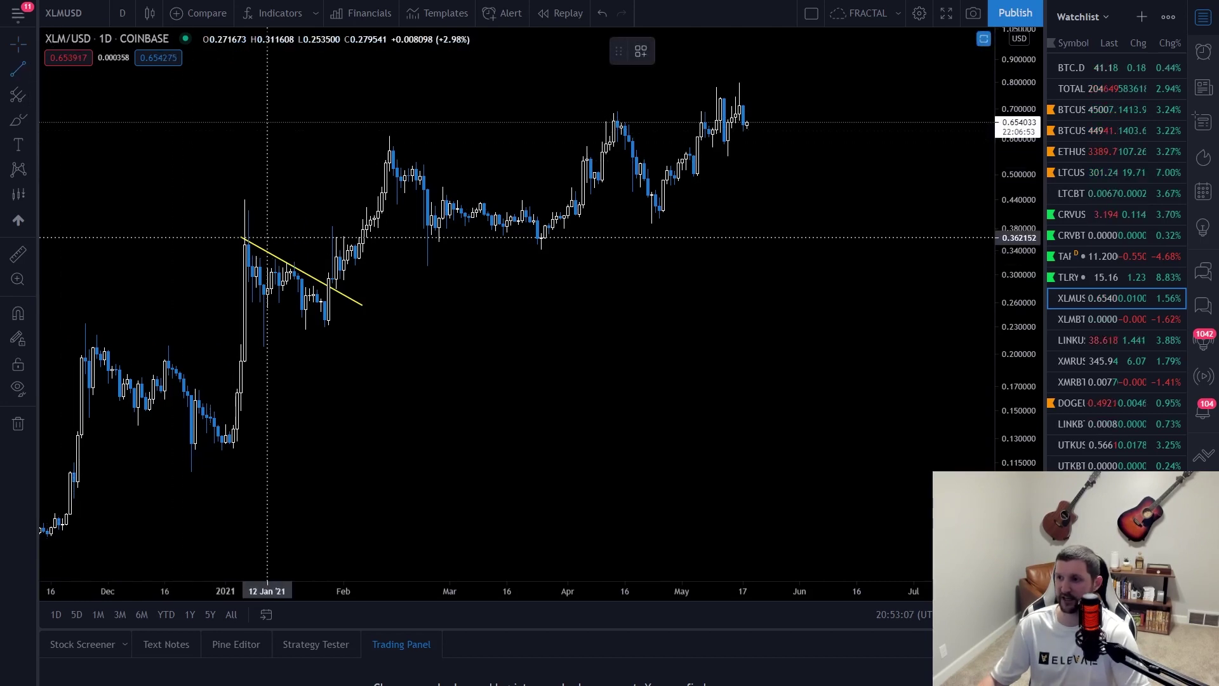
left_click_drag(74, 344, 191, 365)
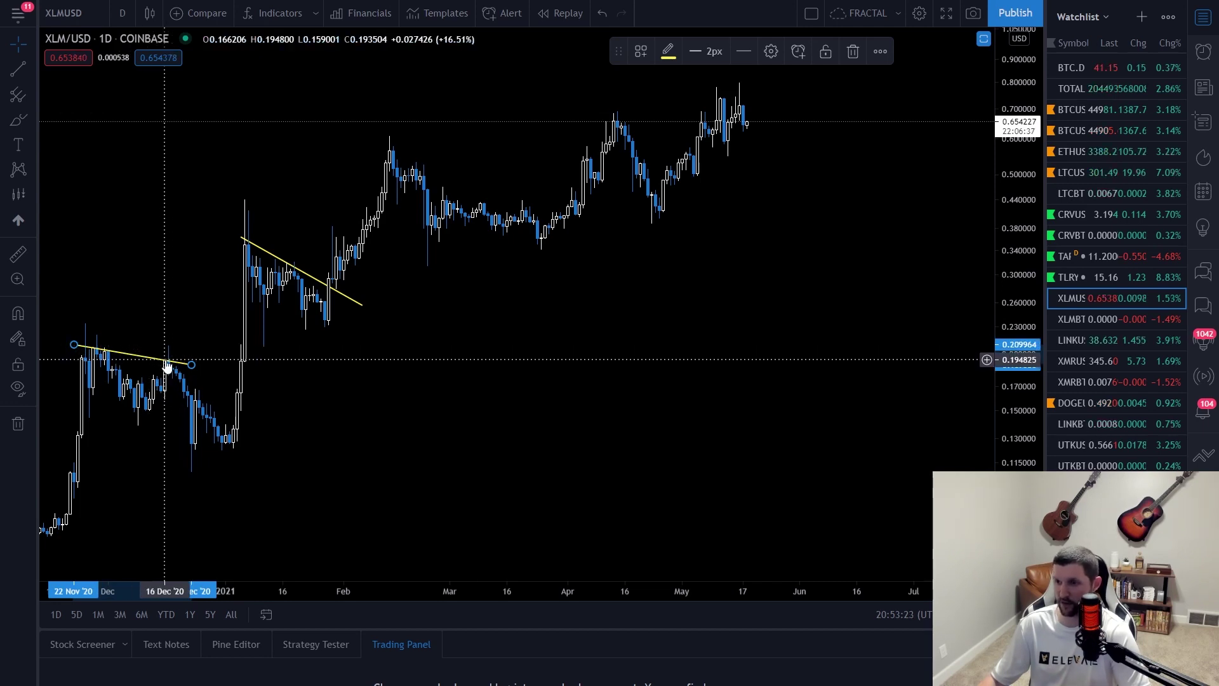
Step: Extend the December trendline into early January past the breakout candle, and bring later candles into view
left_click_drag(193, 365, 271, 378)
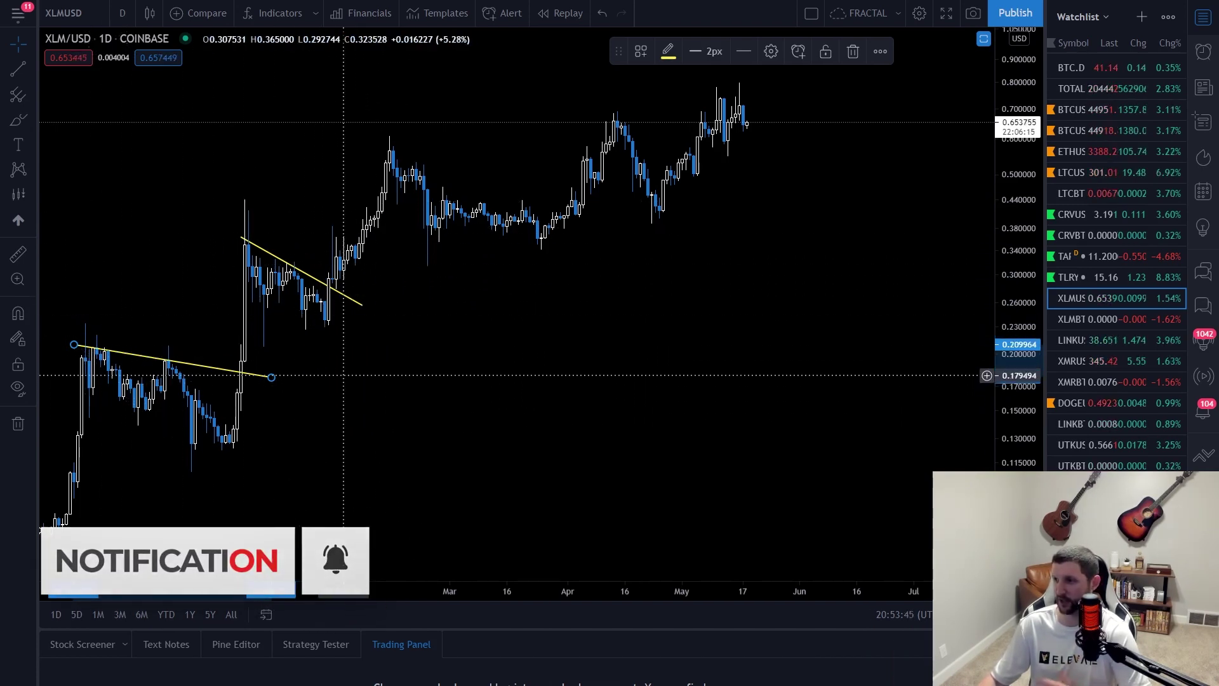
left_click_drag(105, 336, 12, 254)
left_click(262, 160)
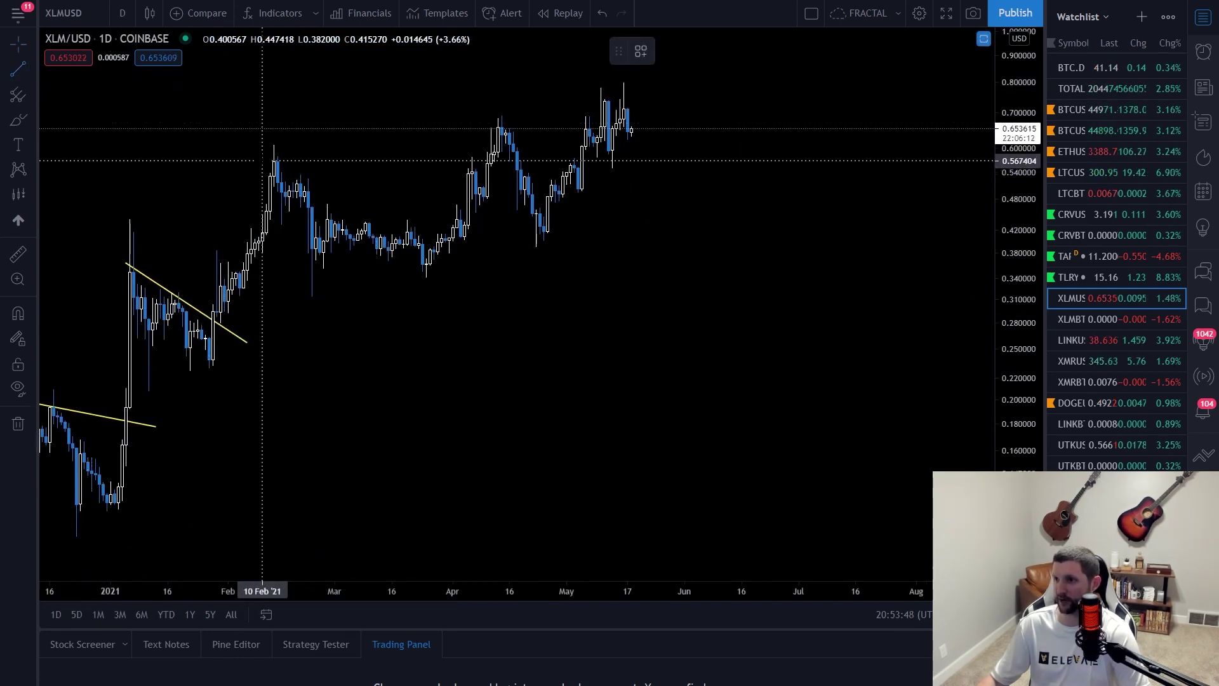
Step: Finish the falling line from the February 2021 high across the later pullback and pan to earlier history
left_click(472, 259)
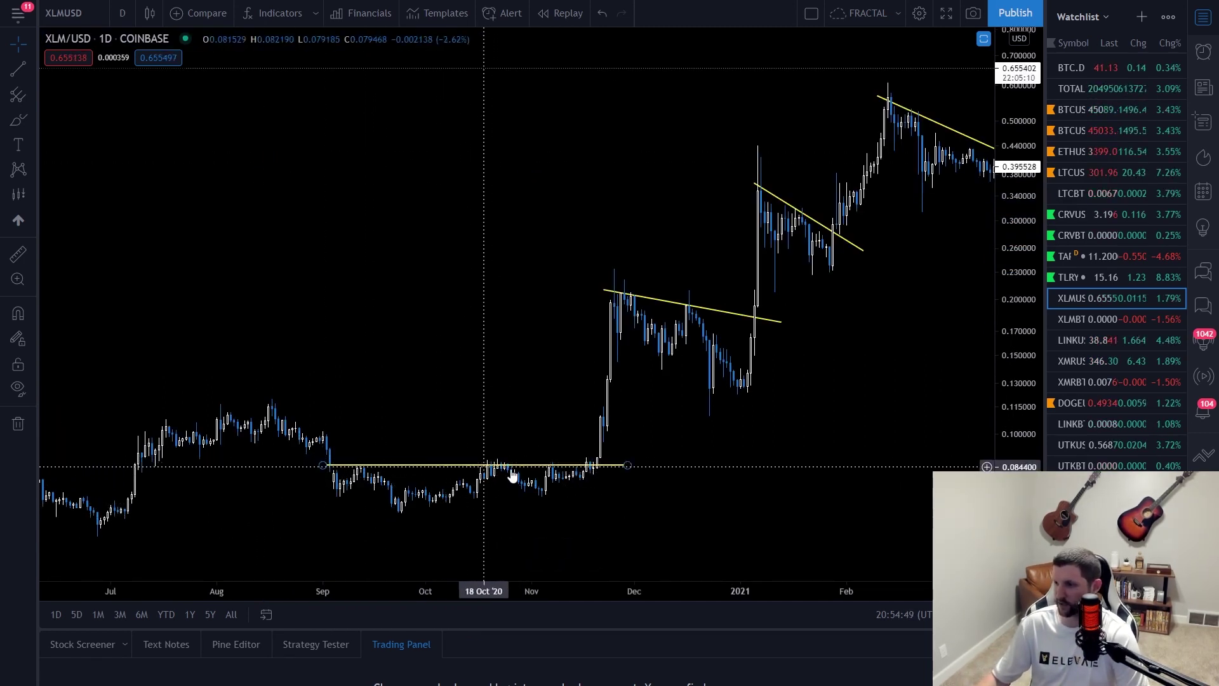
left_click_drag(586, 493, 548, 493)
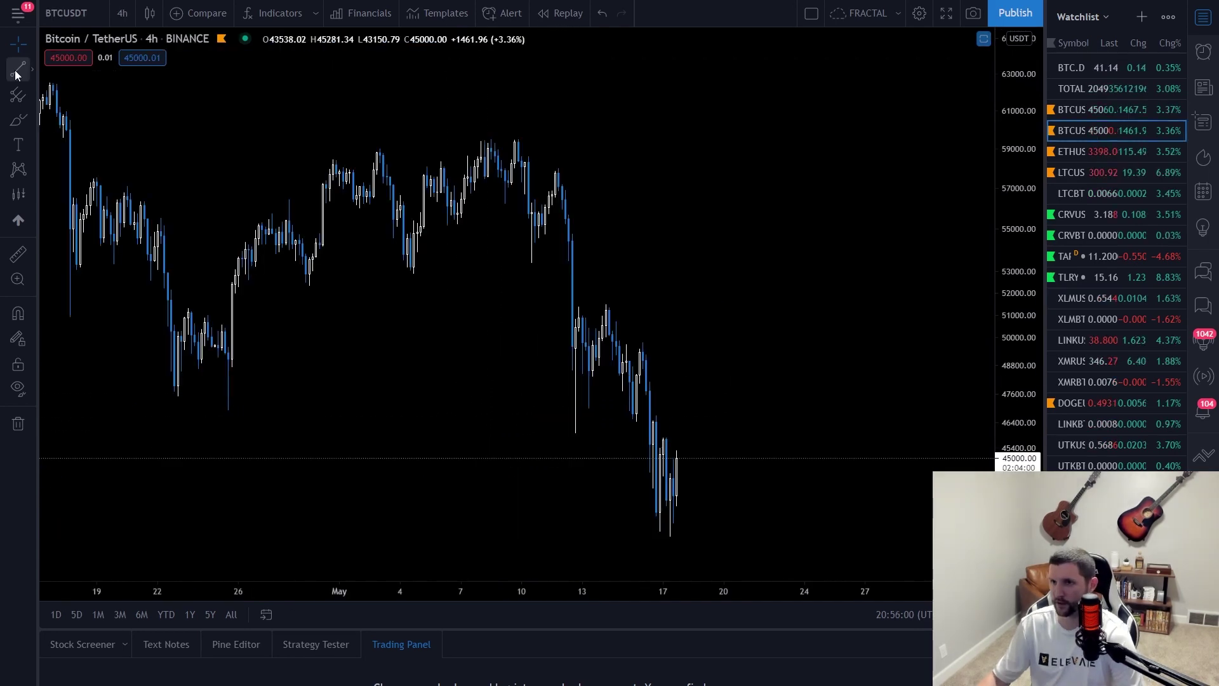
left_click(17, 71)
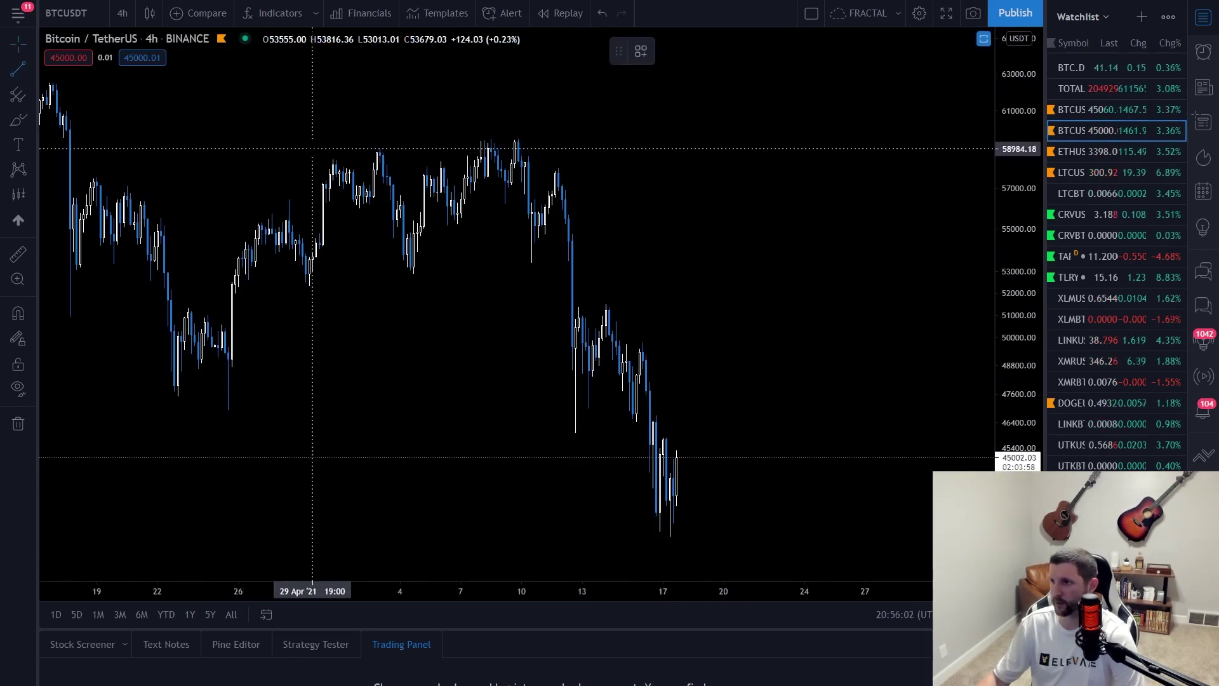
Step: Fit the yellow horizontal line onto the late-April to early-May top wicks near 59,000
left_click(569, 153)
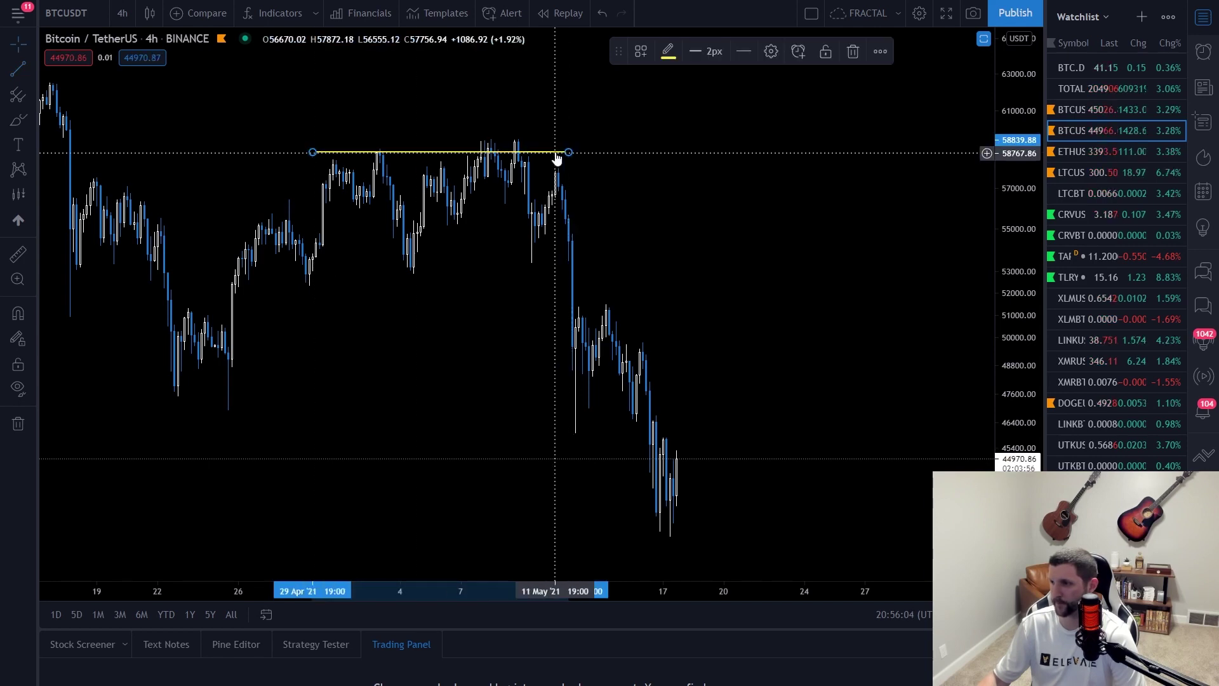
left_click_drag(556, 156, 553, 152)
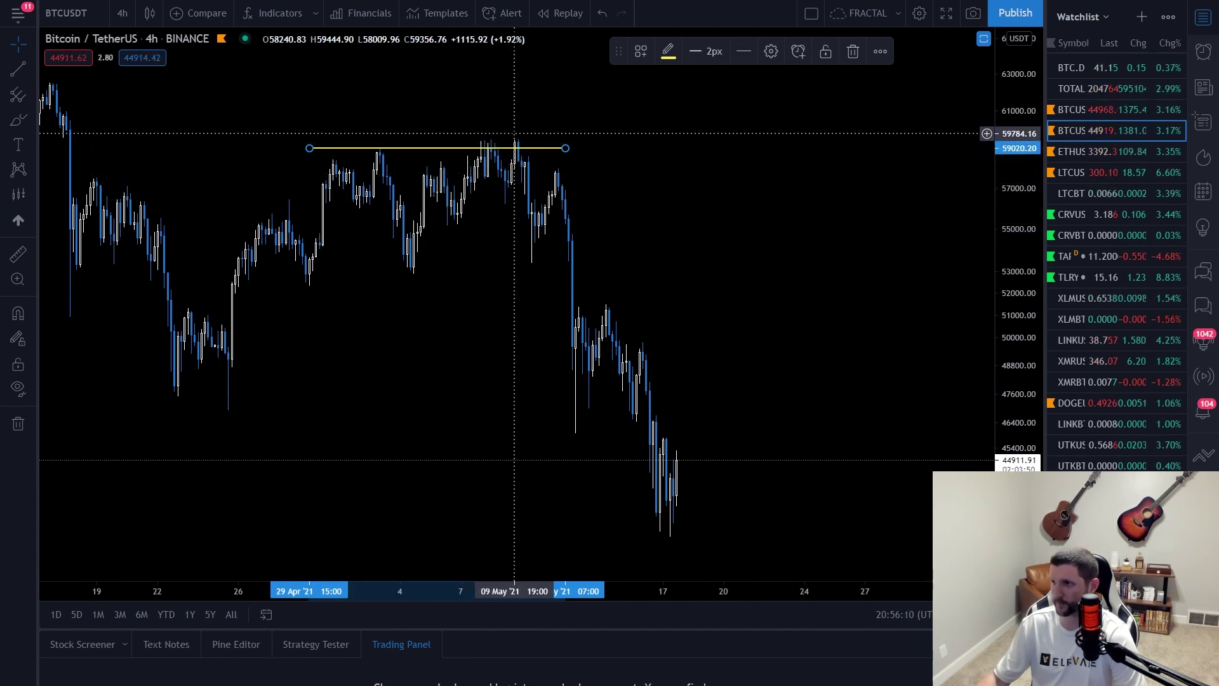
left_click_drag(494, 244, 507, 245)
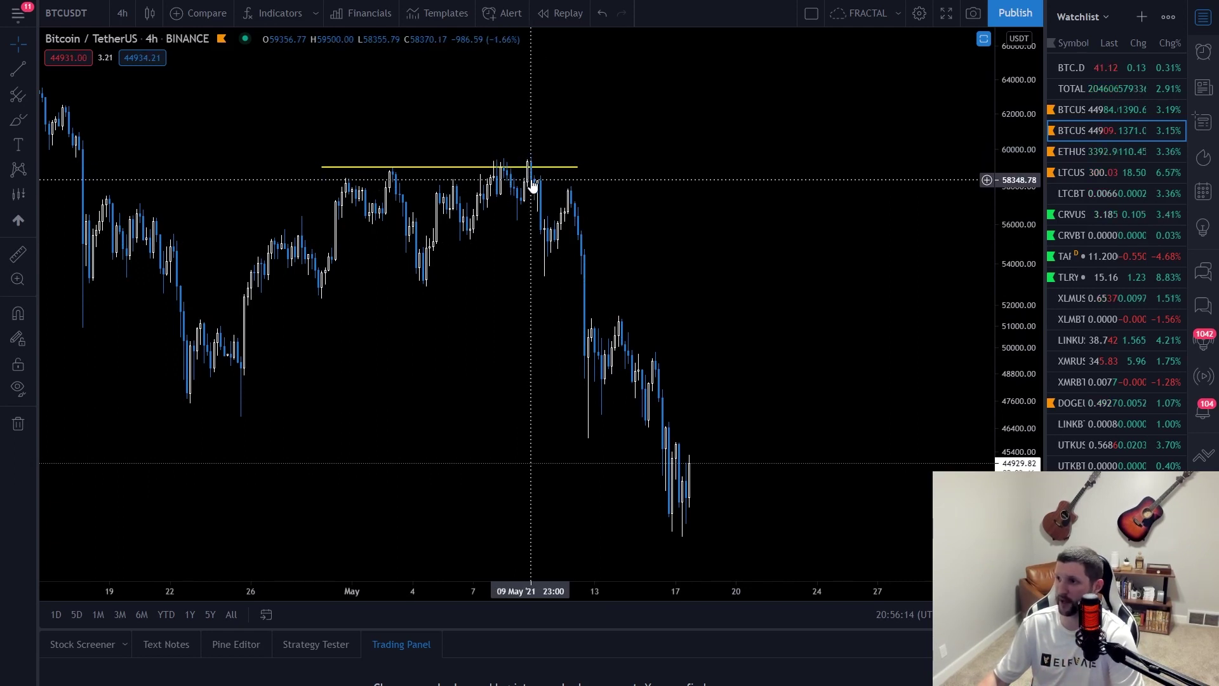
scroll(512, 264, "up", 1)
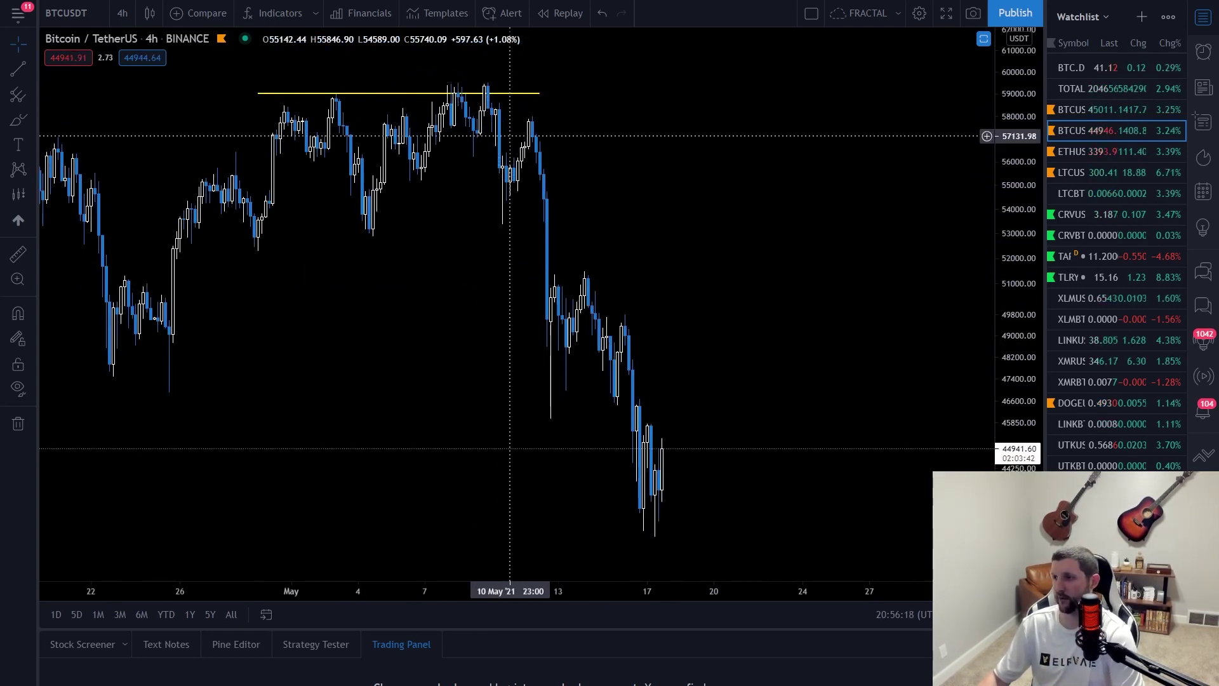
left_click_drag(507, 347, 531, 346)
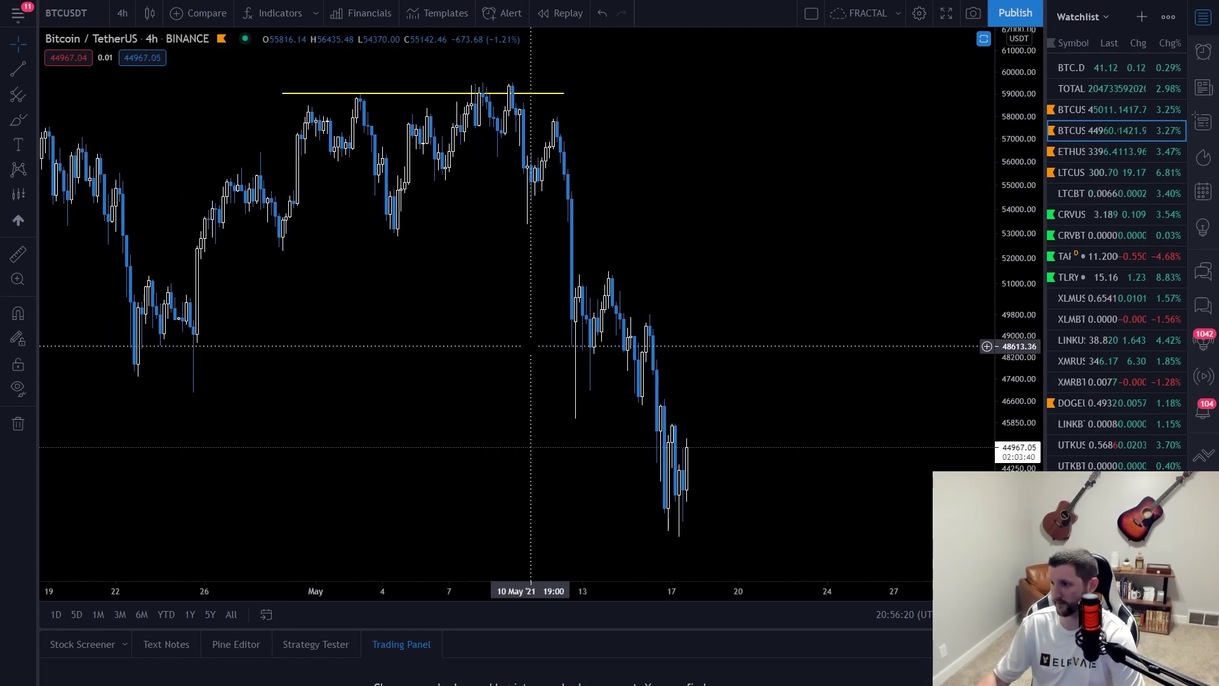
scroll(133, 91, "down", 1)
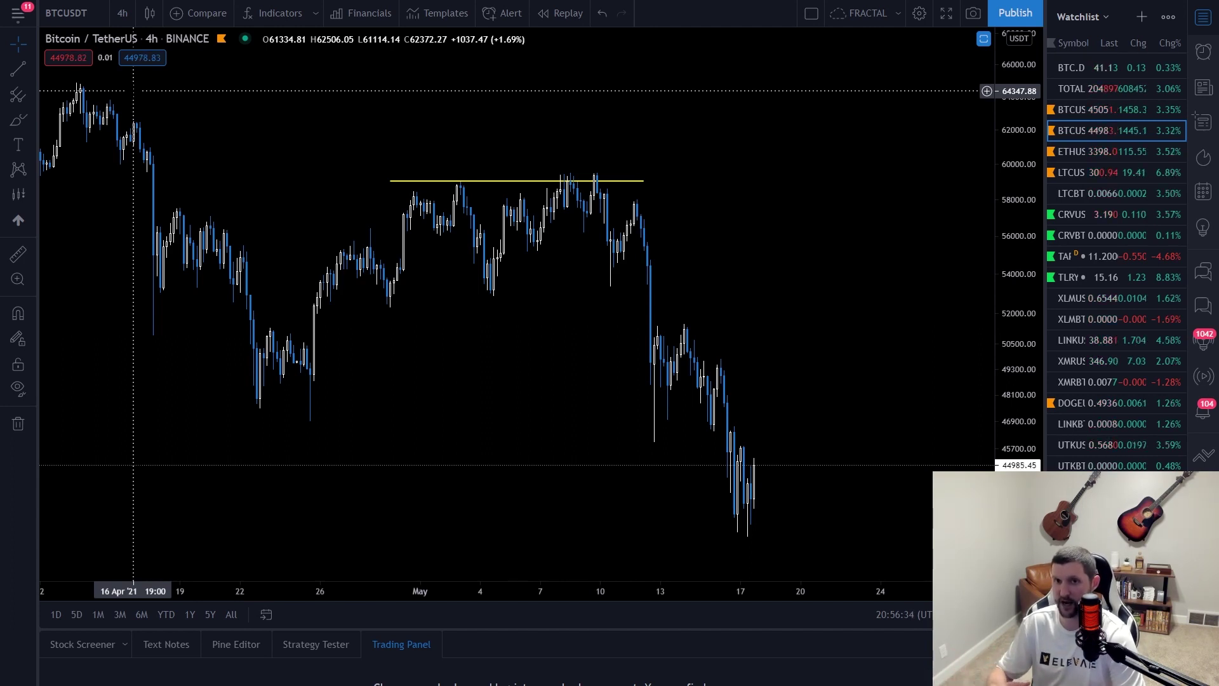
left_click(18, 69)
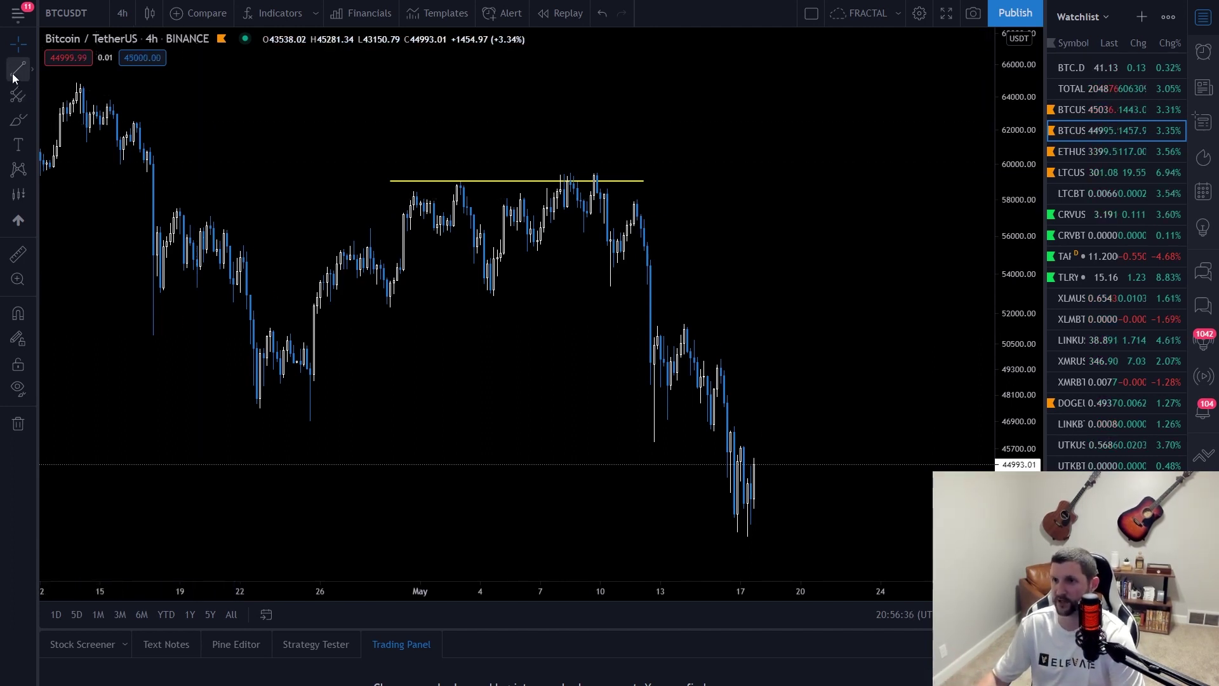
Step: Draw a yellow falling trendline from the mid-April high to the early-May lows
left_click(166, 209)
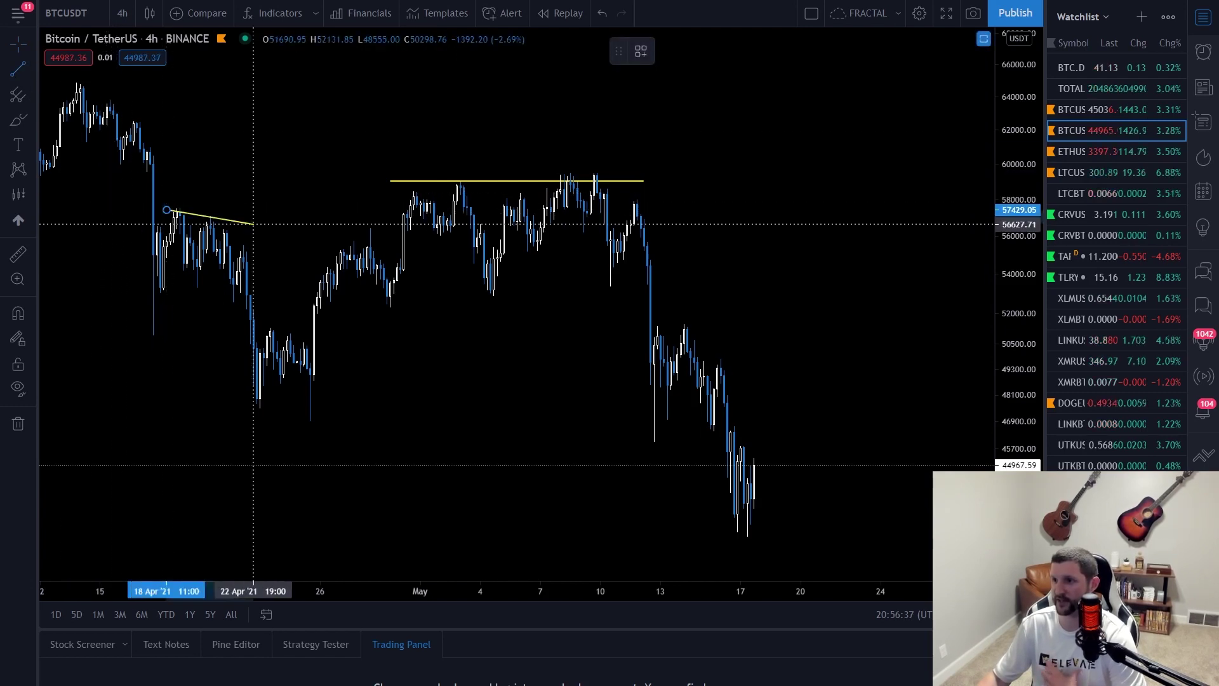
left_click(438, 265)
left_click_drag(441, 267, 510, 276)
left_click(394, 234)
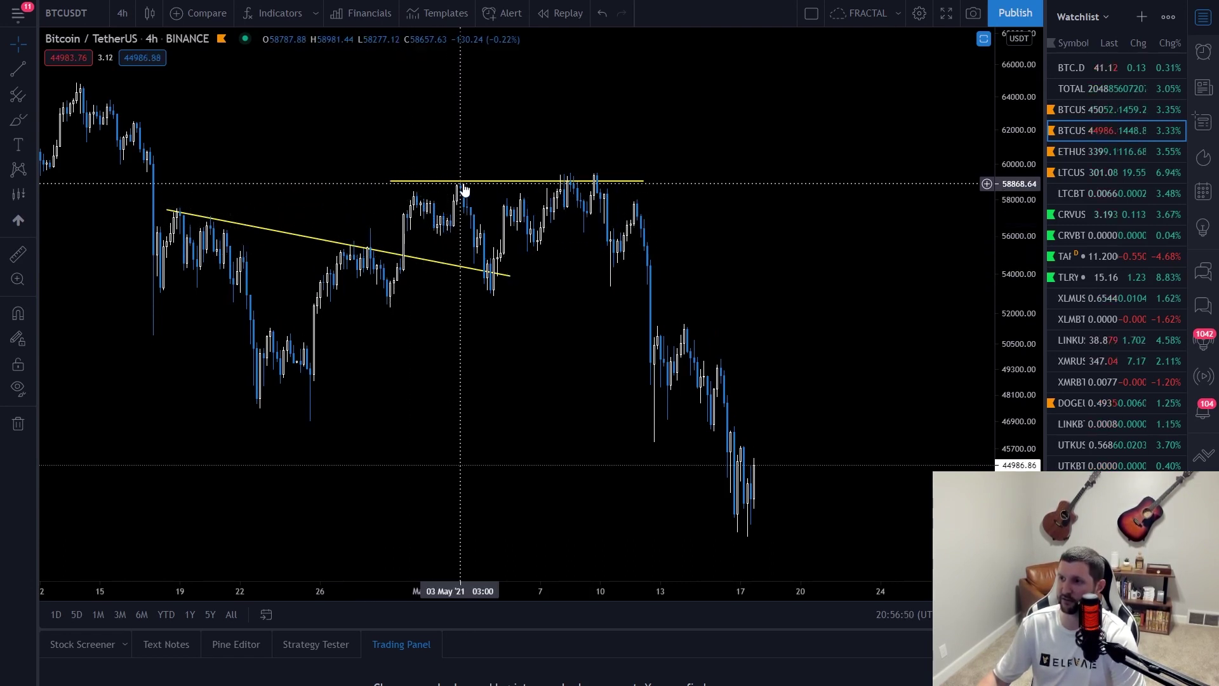
Step: Delete the horizontal resistance line near 59,000
left_click(511, 184)
key("Delete")
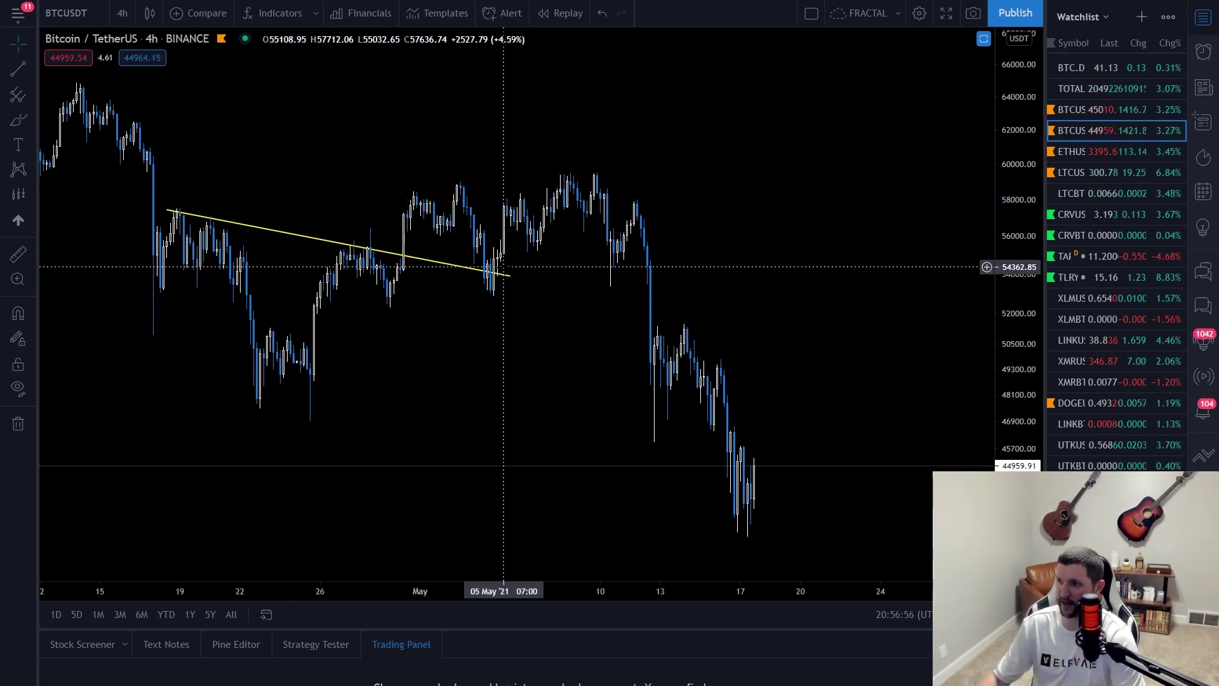
scroll(502, 267, "down", 5)
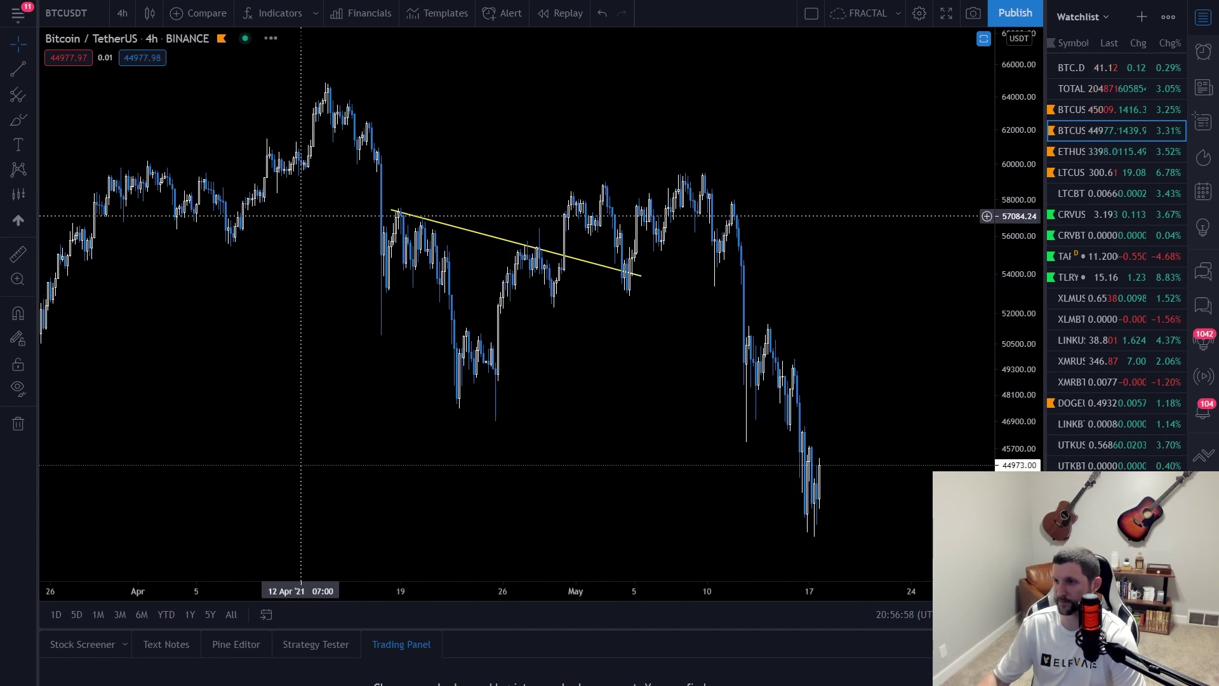
Step: Draw a short horizontal line near 61,000 across the mid-April peak and lengthen it rightward
left_click_drag(301, 216, 282, 216)
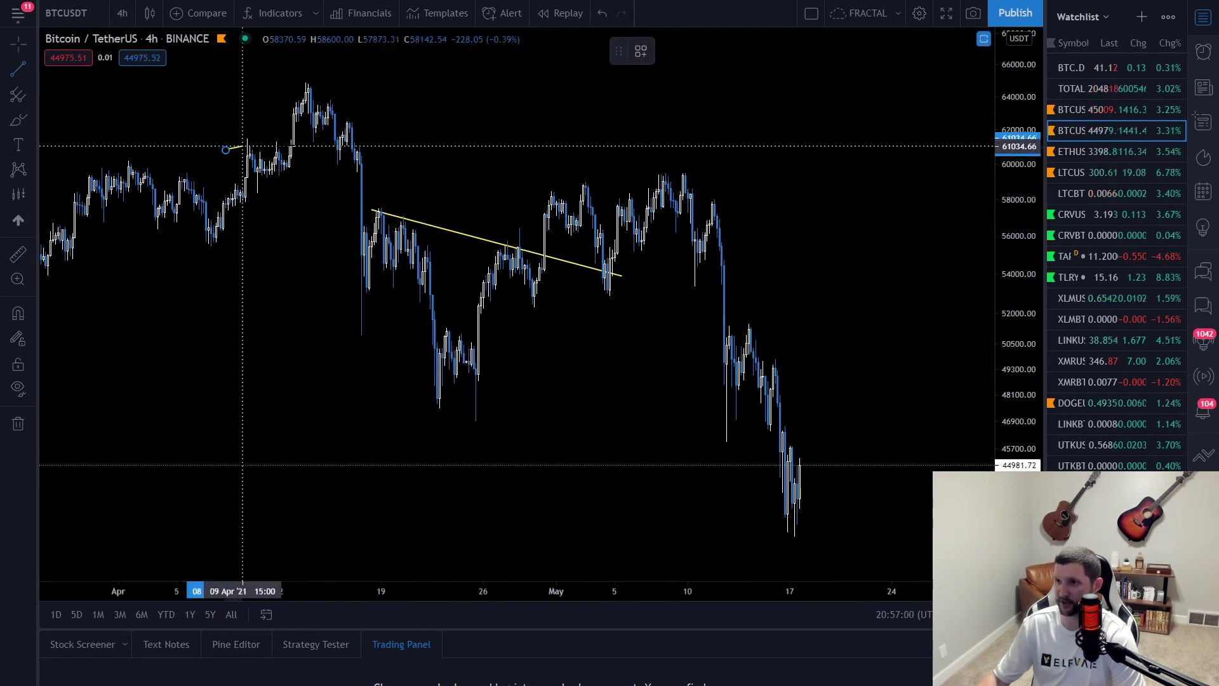
left_click(311, 150)
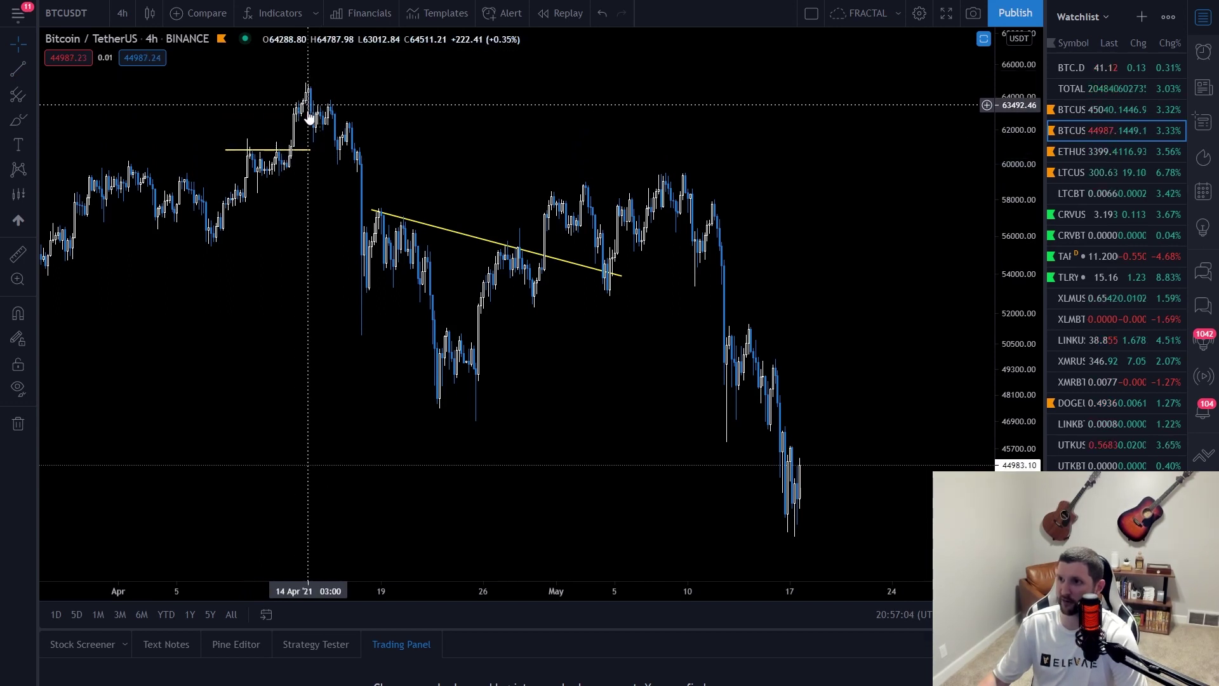
left_click(312, 150)
left_click_drag(310, 150, 369, 151)
Step: Pan the chart back to the March–April price history
left_click_drag(357, 249, 474, 306)
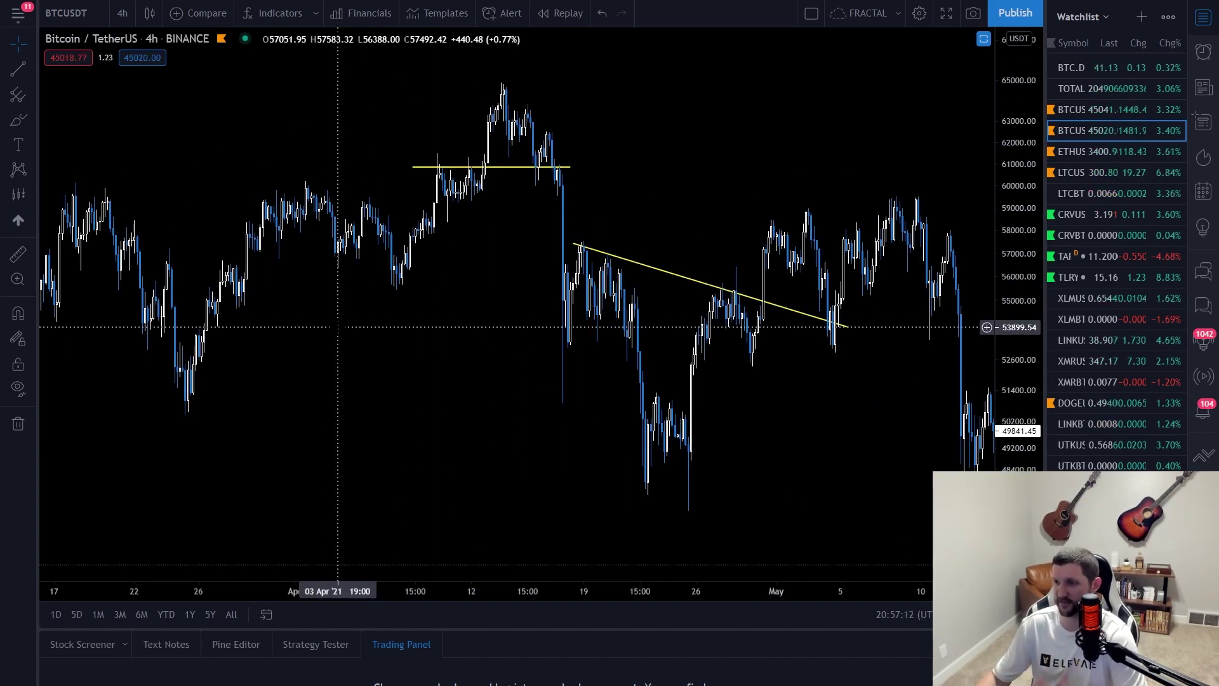
scroll(318, 329, "up", 3)
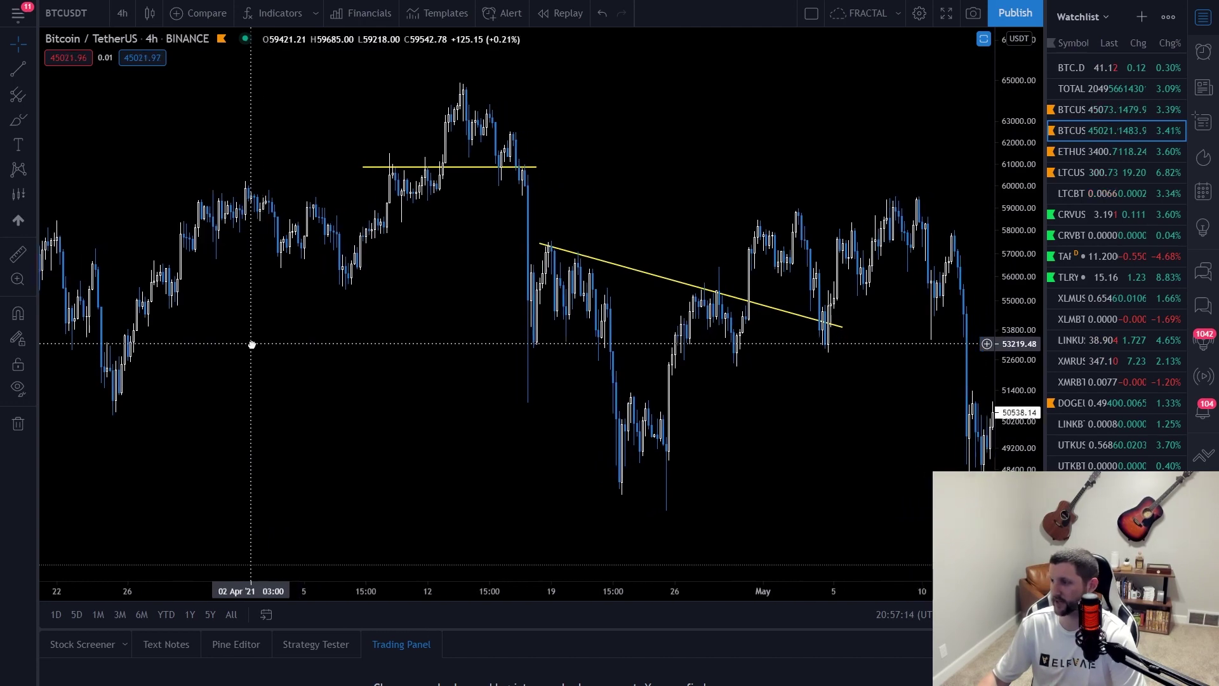
left_click_drag(252, 343, 512, 345)
left_click_drag(244, 355, 313, 396)
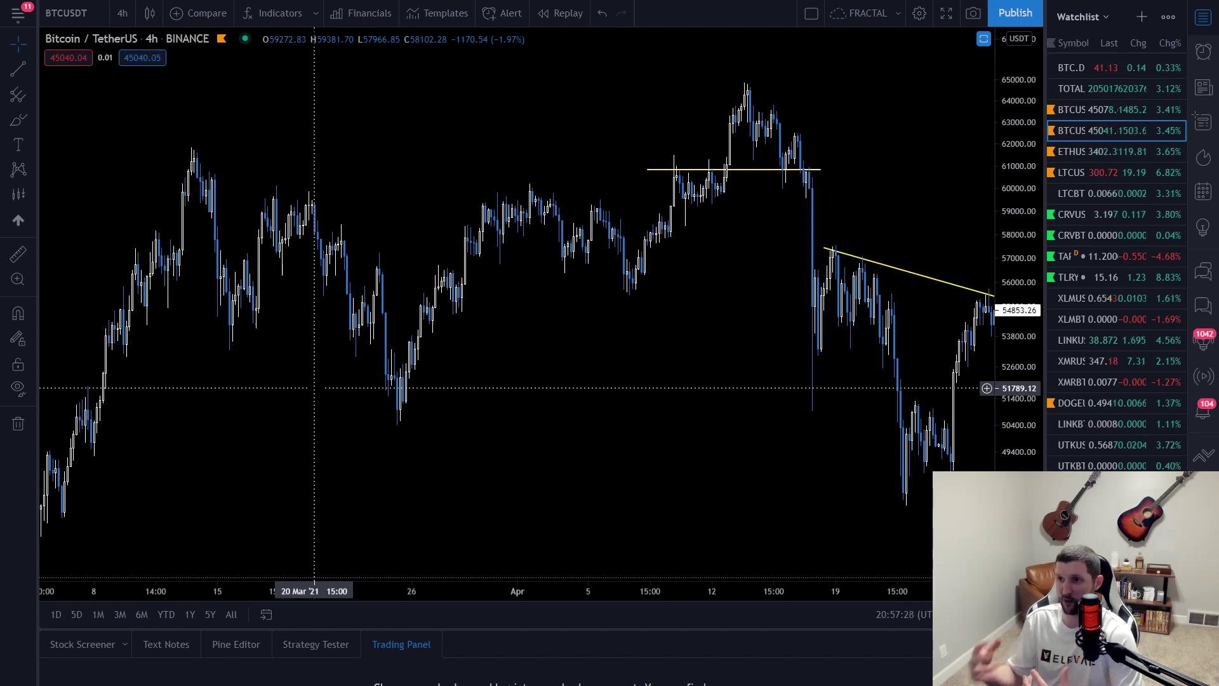
Step: Bring the January–February 2021 price action into view on the BTC/USDT chart
scroll(348, 349, "right", 5)
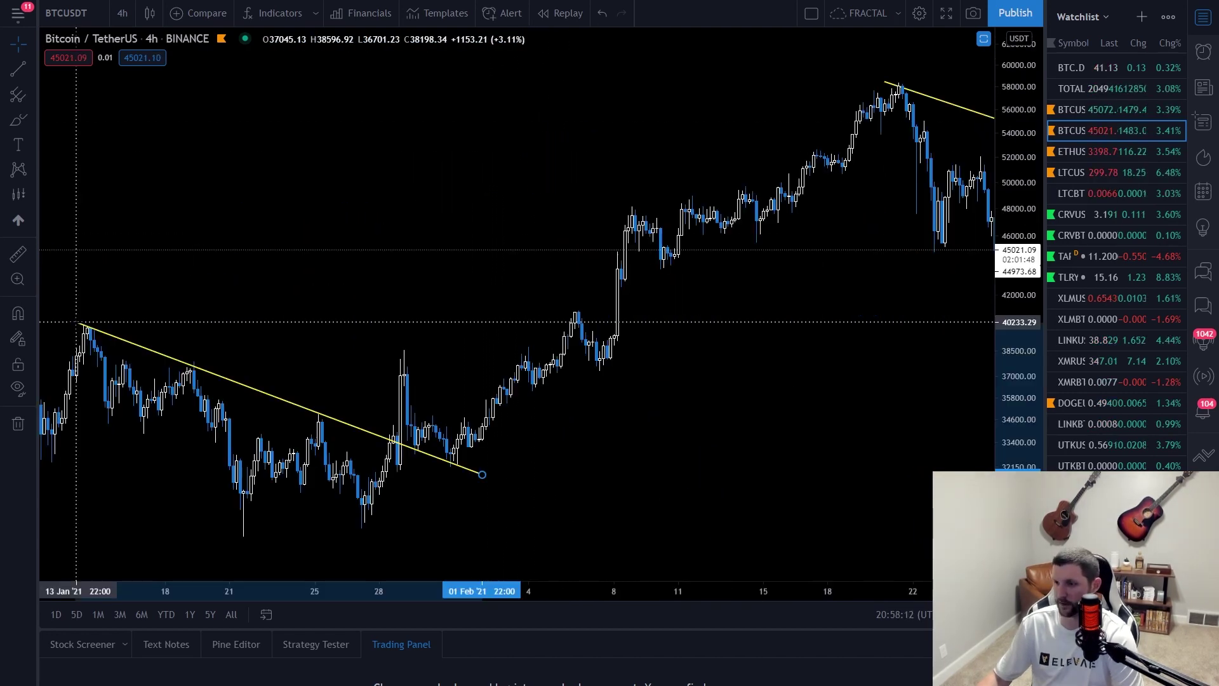
left_click_drag(230, 341, 290, 341)
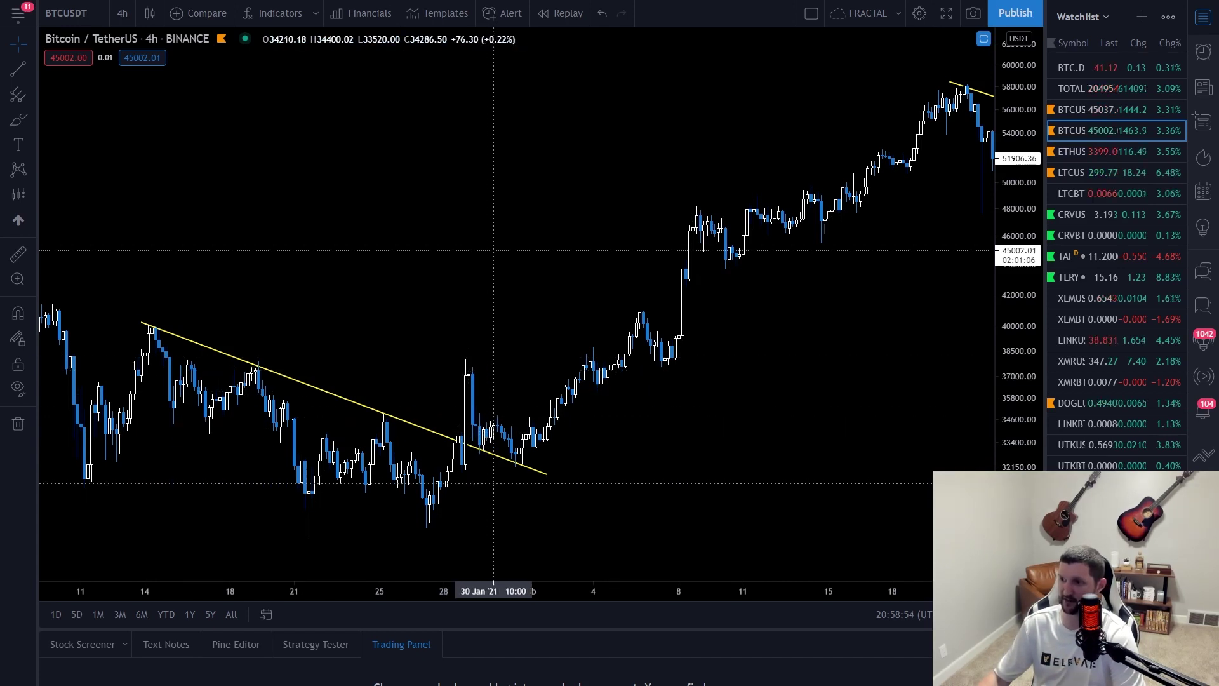
Step: Measure a price range from the 30 Jan candle, reading −1524.97 (−4.56%) over 4h
left_click(26, 202)
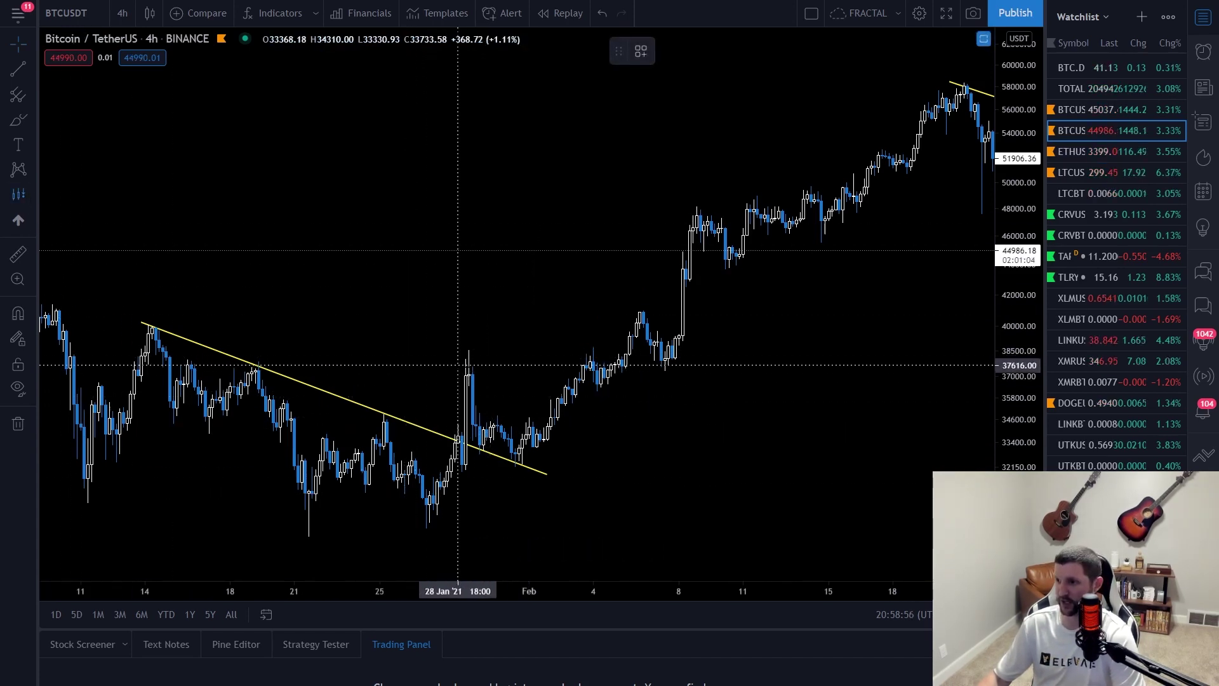
left_click(480, 374)
left_click(489, 471)
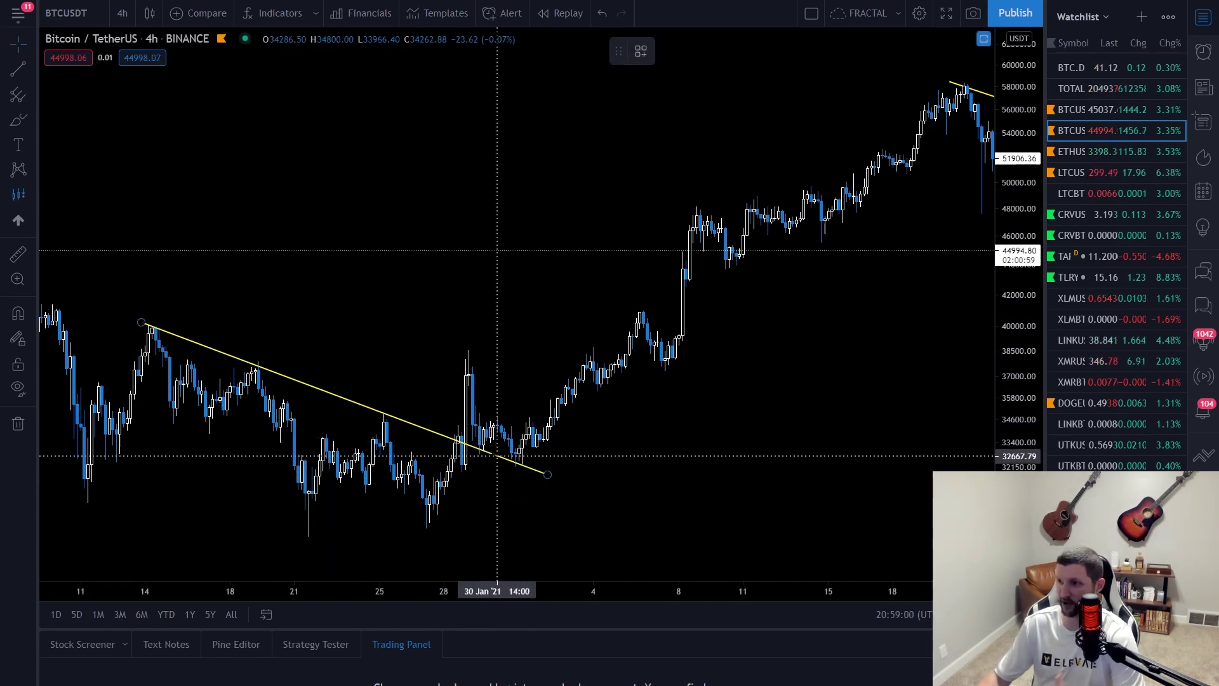
left_click(490, 441, "shift")
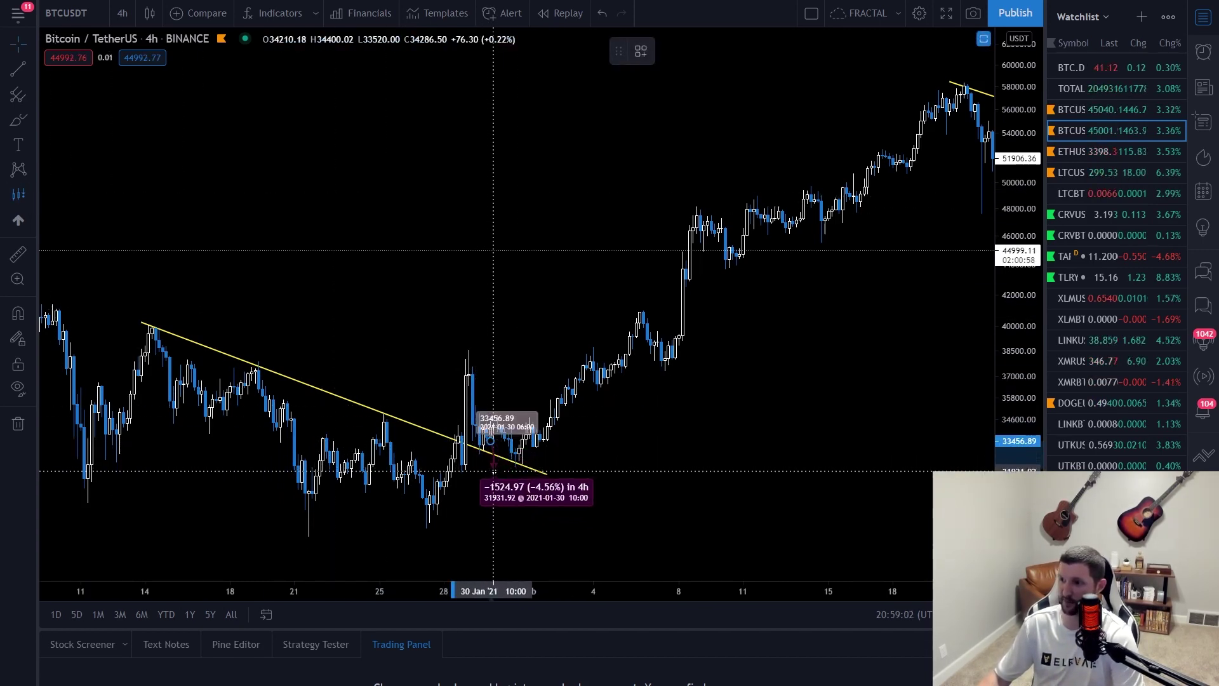